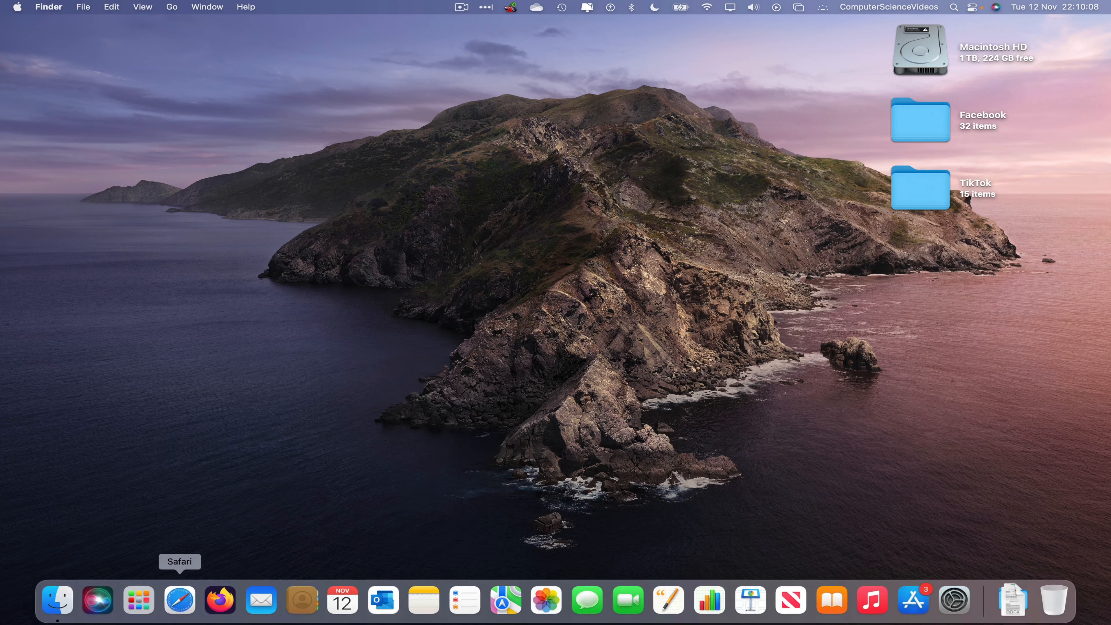
Open the Page's Content in Meta Business Suite via Safari and start a bulk video upload.
{"action": "left_click", "coordinate": [179, 600]}
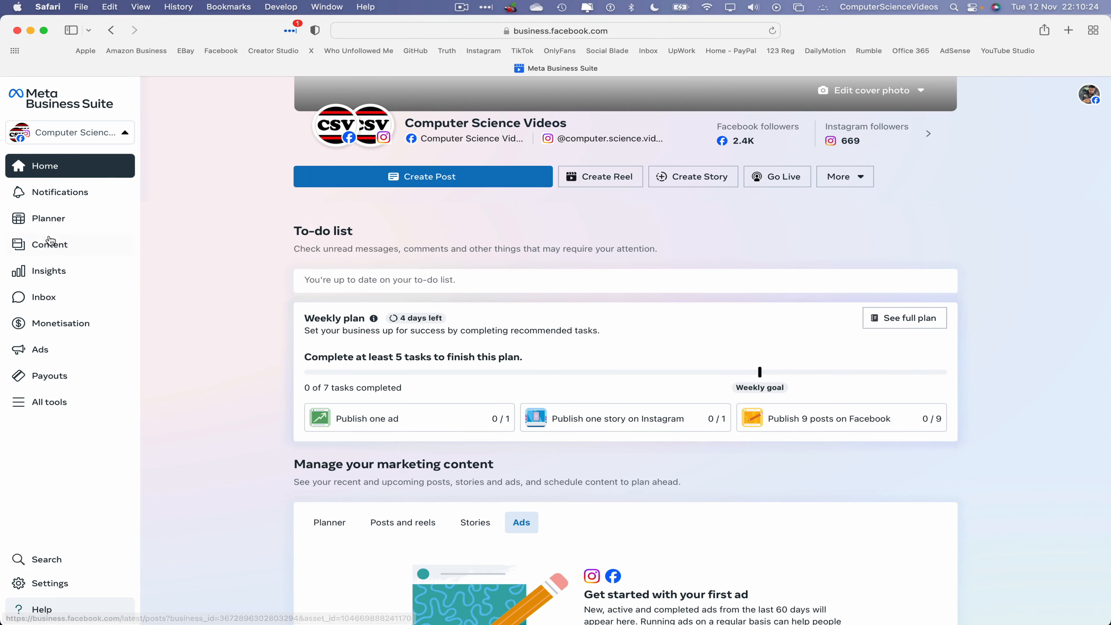
{"action": "left_click", "coordinate": [66, 250]}
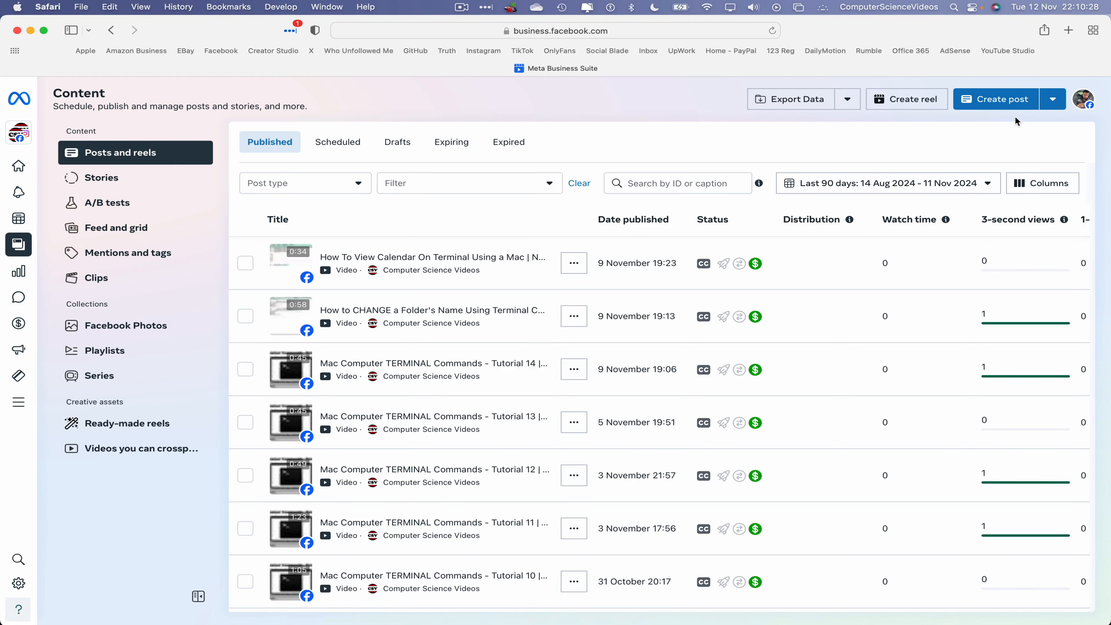
{"action": "left_click", "coordinate": [1054, 104]}
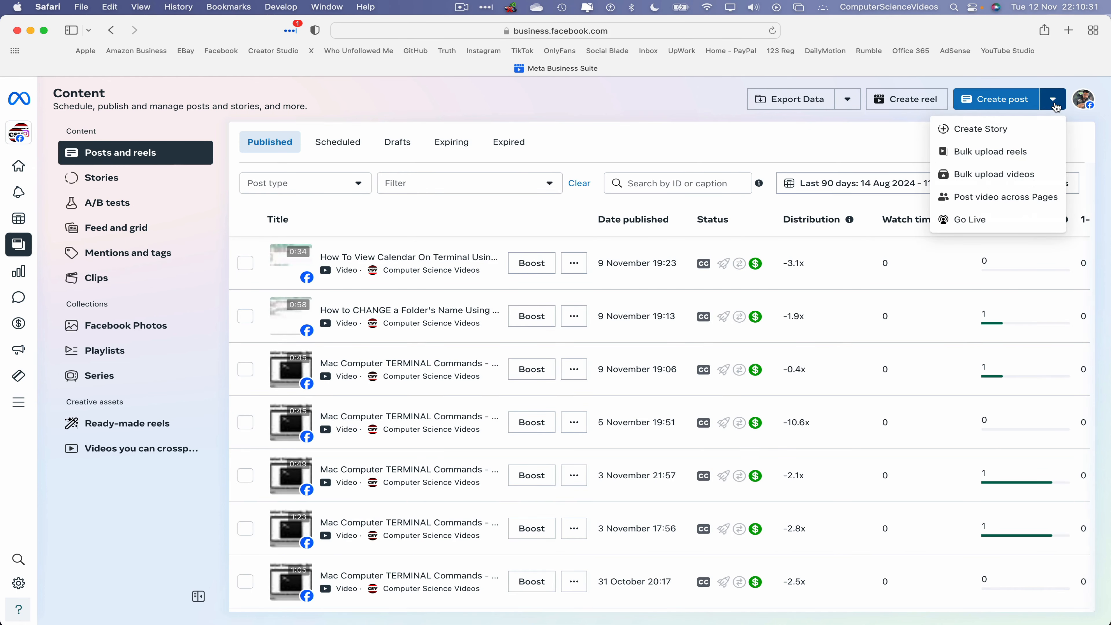
{"action": "left_click", "coordinate": [1041, 179]}
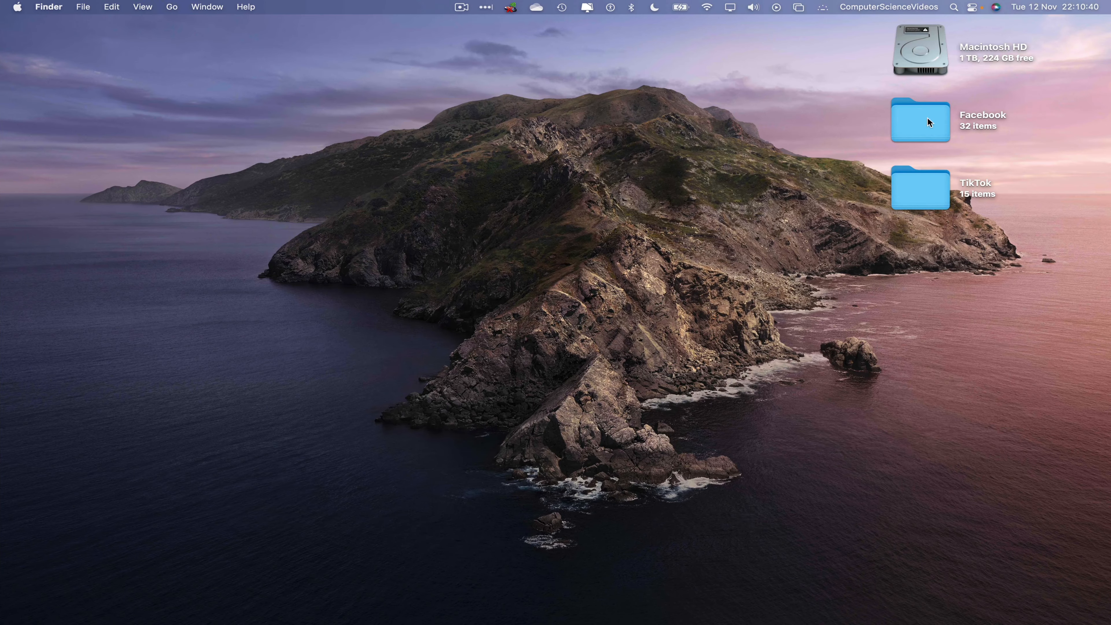
Add video 591 from the desktop Facebook folder to the bulk upload list.
{"action": "double_click", "coordinate": [928, 119]}
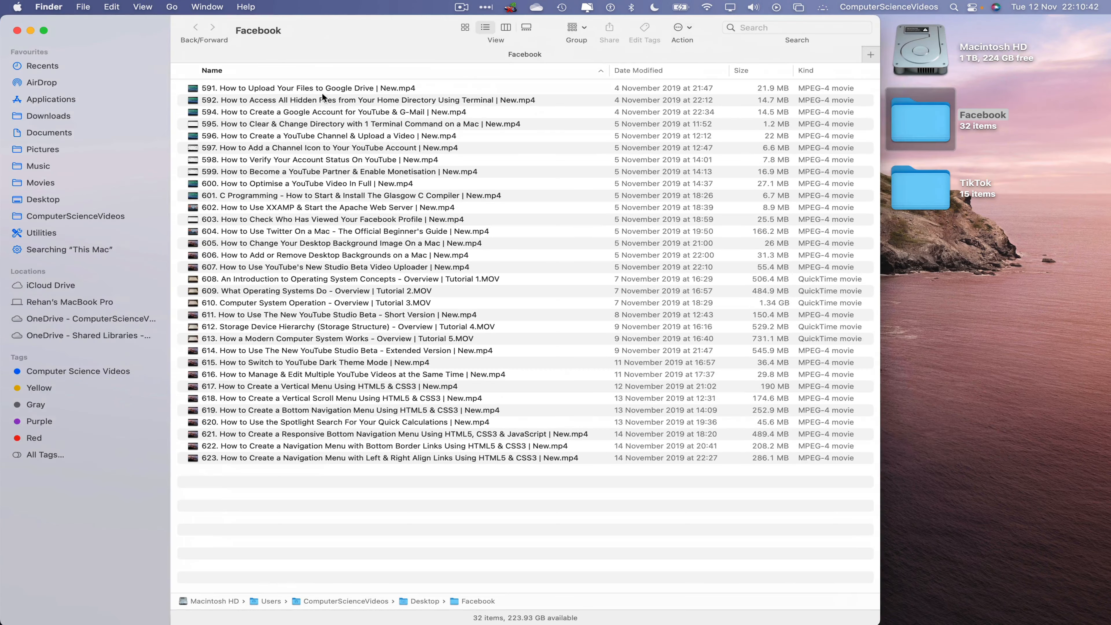
{"action": "left_click", "coordinate": [1053, 128]}
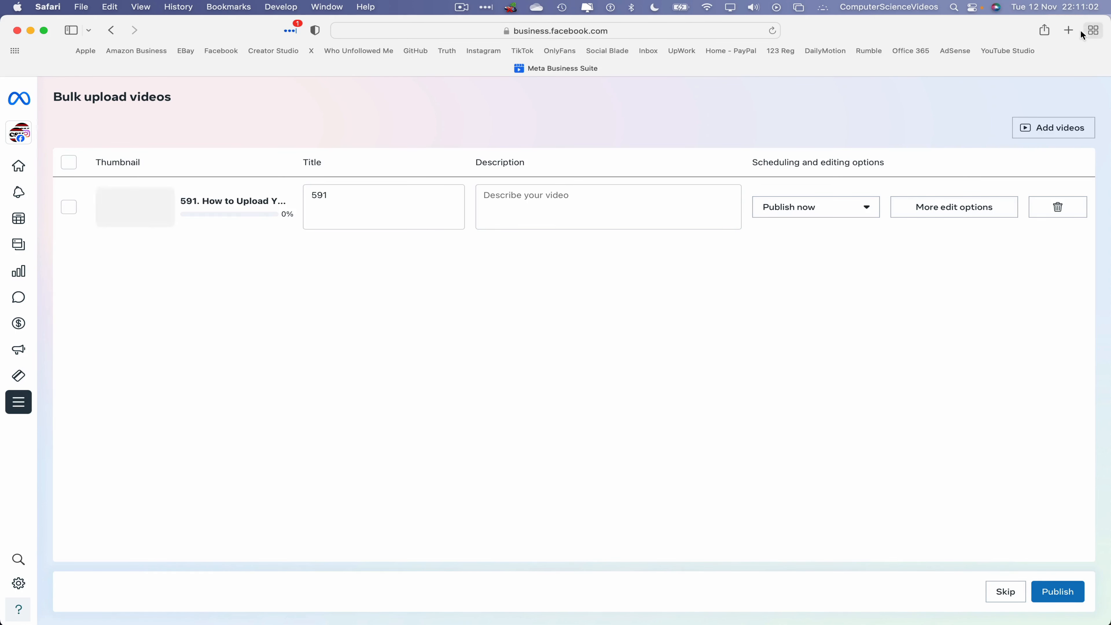
In a new tab, find the 'Google Drive' image upload video in YouTube Studio and open its details.
{"action": "left_click", "coordinate": [1072, 30]}
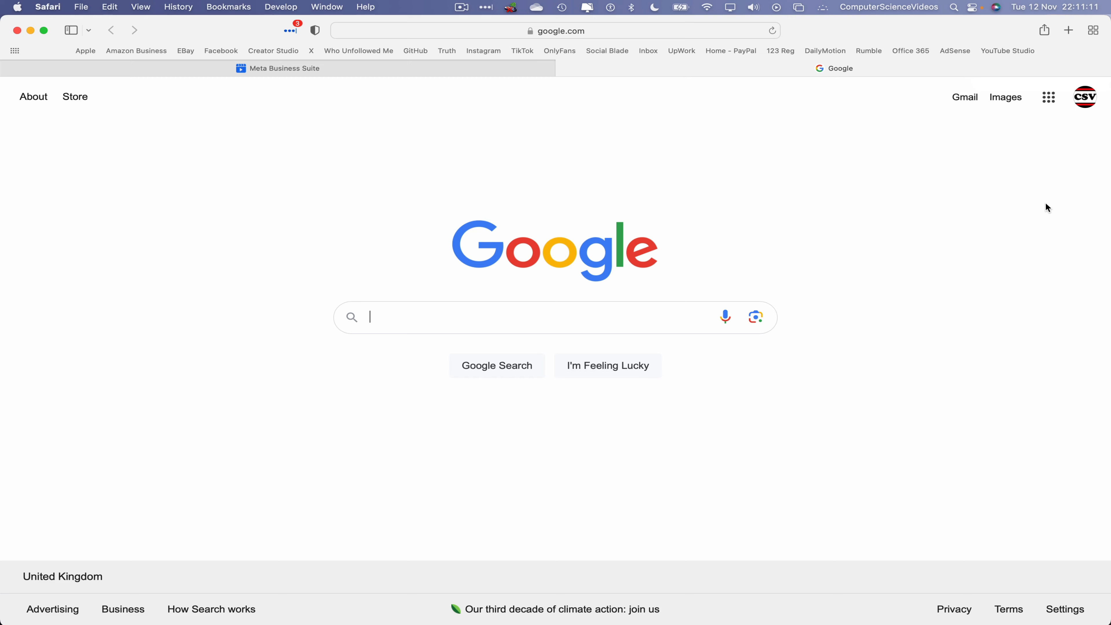
{"action": "left_click", "coordinate": [1023, 54]}
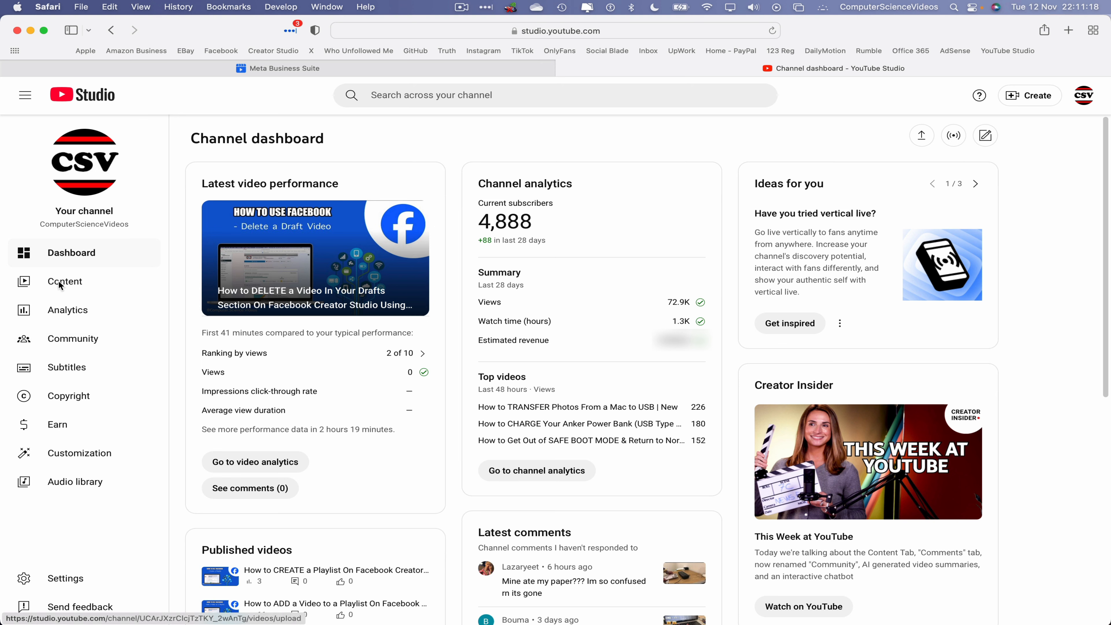
{"action": "left_click", "coordinate": [83, 284]}
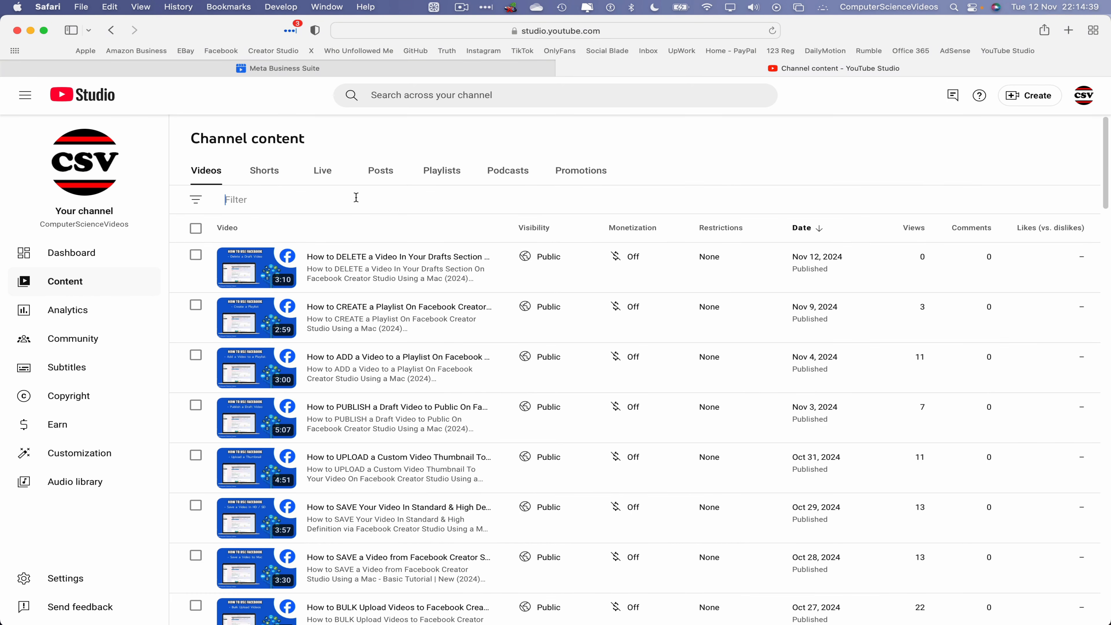
{"action": "left_click", "coordinate": [356, 197]}
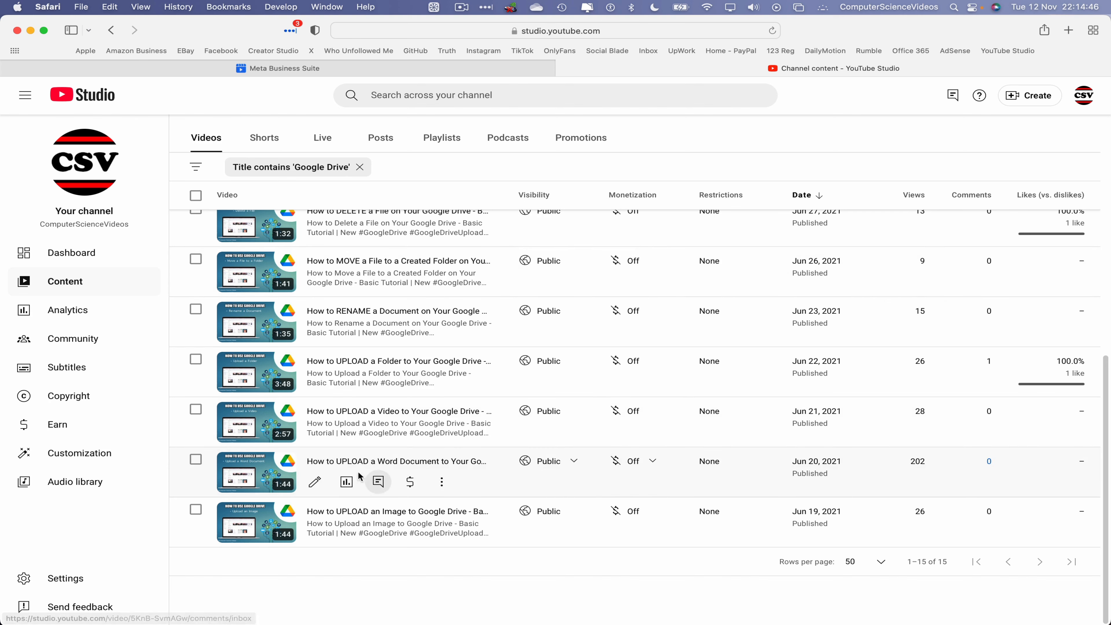
{"action": "left_click", "coordinate": [385, 458]}
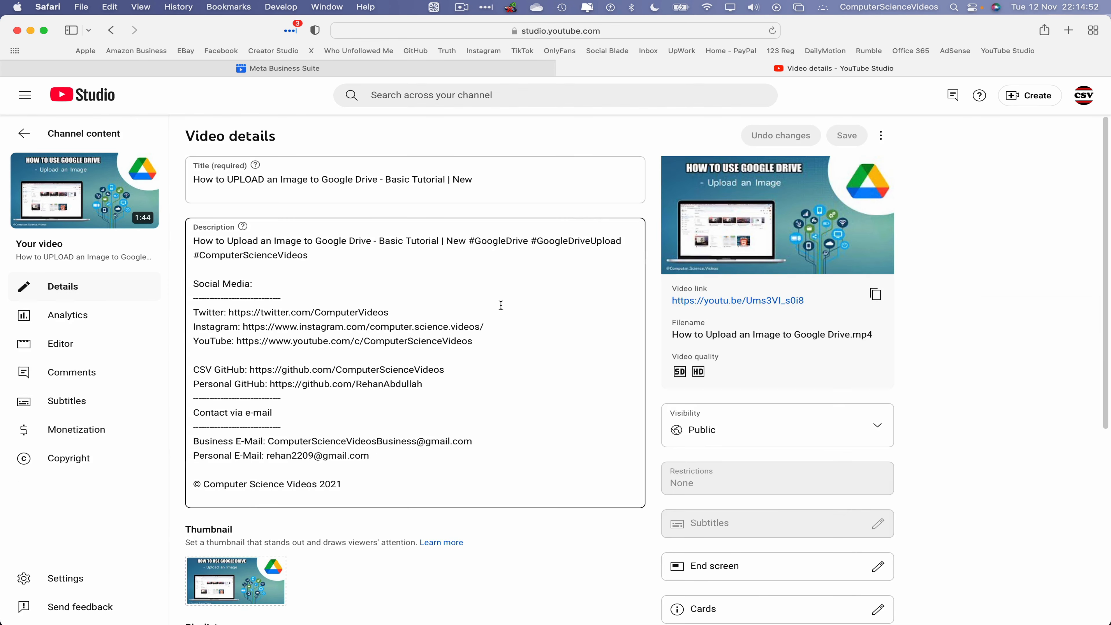
Select the video's entire description for copying and return to the Meta bulk upload tab.
{"action": "left_click", "coordinate": [468, 284]}
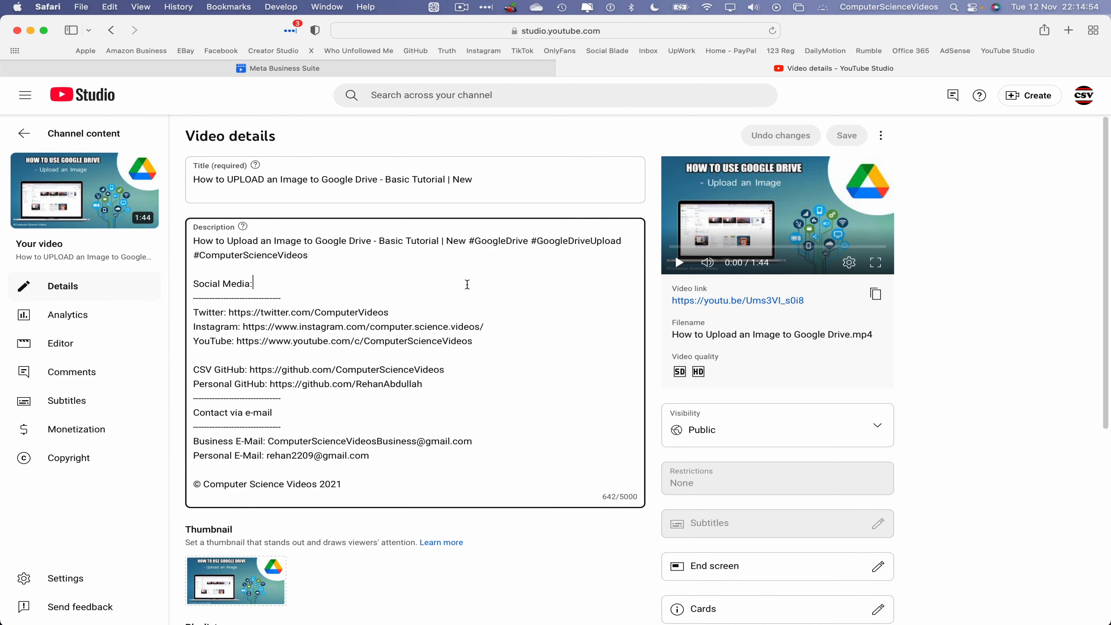
{"action": "key", "text": "super+a"}
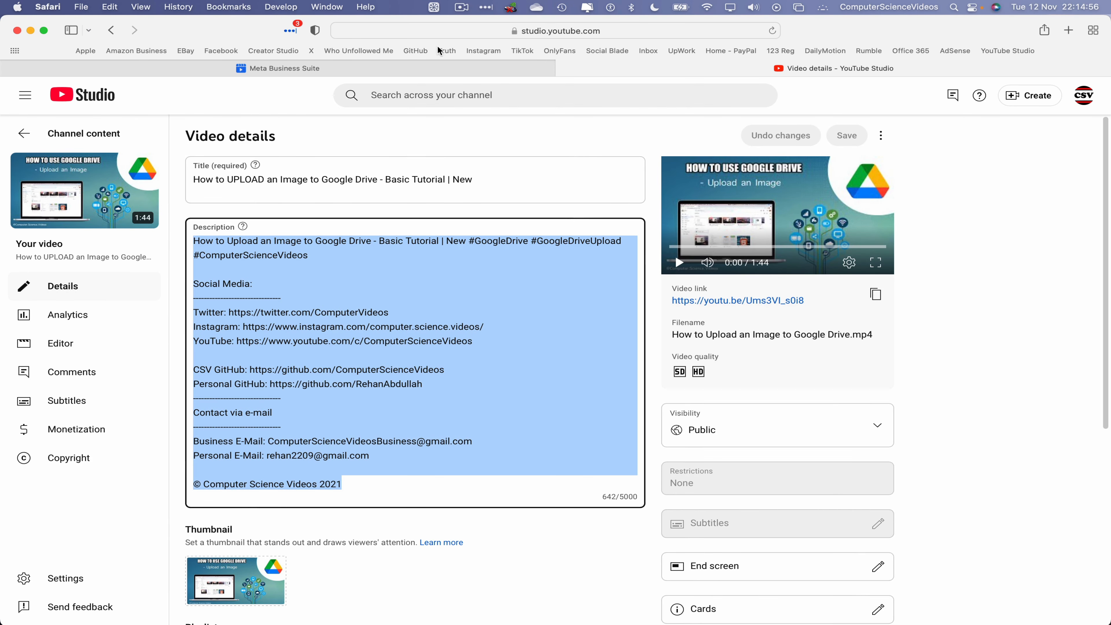
{"action": "left_click", "coordinate": [414, 66]}
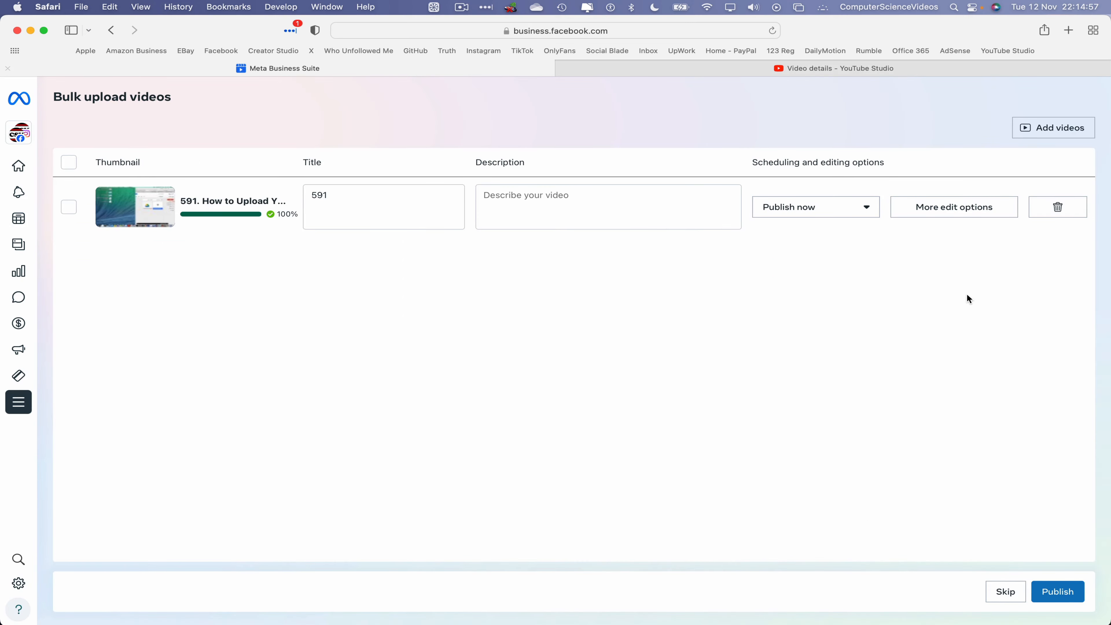
Paste the YouTube description and title into video 591's post editor, replacing the title 591.
{"action": "left_click", "coordinate": [958, 211]}
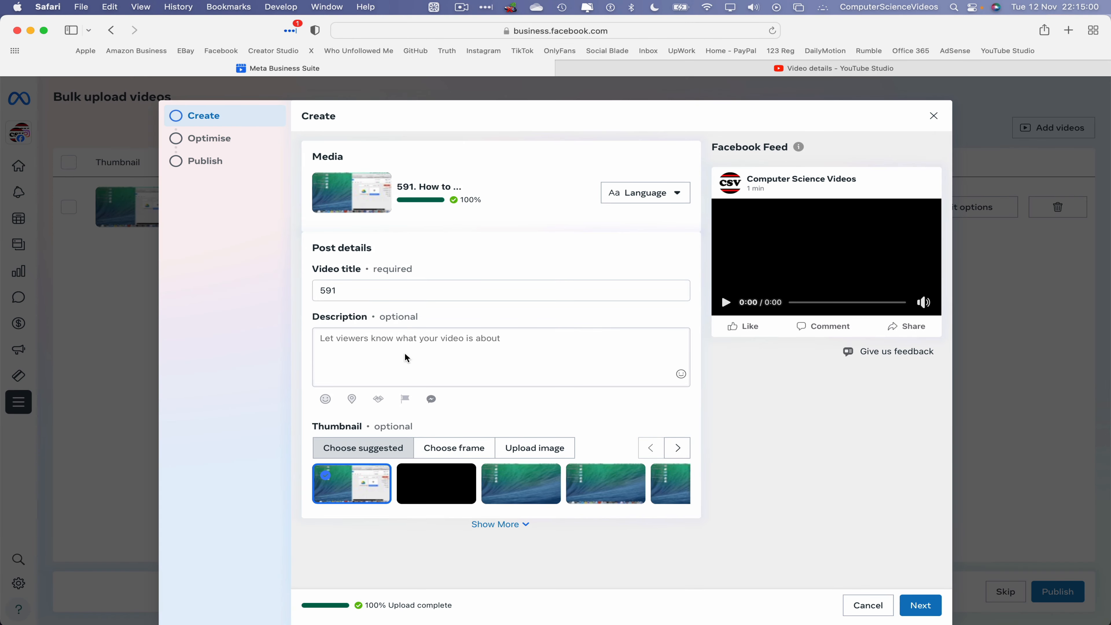
{"action": "left_click", "coordinate": [407, 353]}
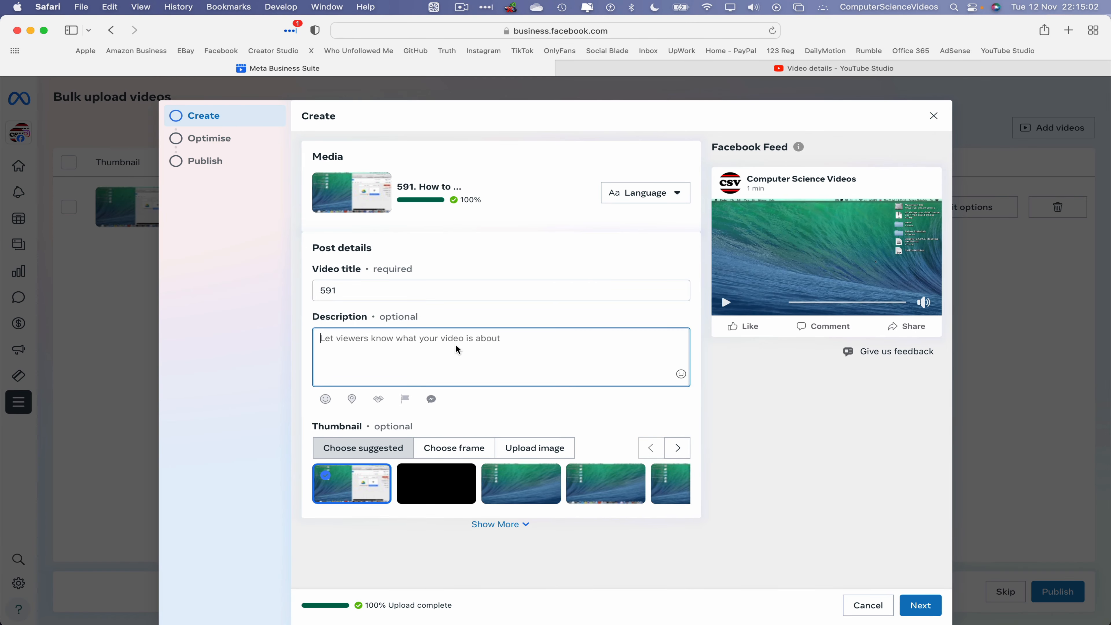
{"action": "key", "text": "super+v"}
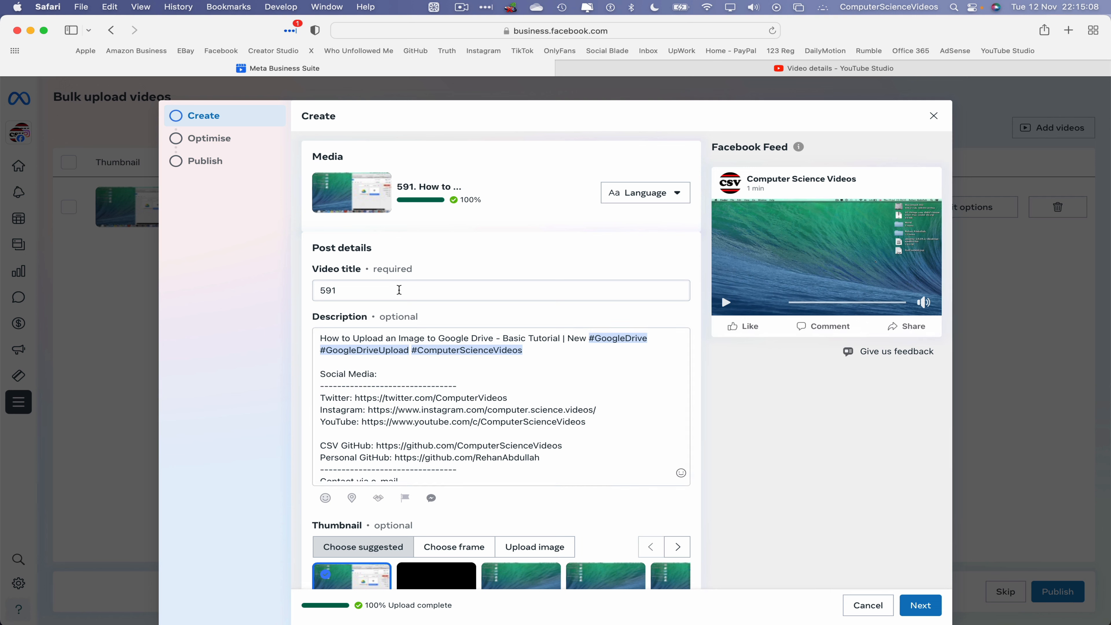
{"action": "left_click", "coordinate": [396, 290]}
{"action": "key", "text": "super+a"}
{"action": "type", "text": "How to UPLOAD an Image to Google Drive - Basic Tutorial | New"}
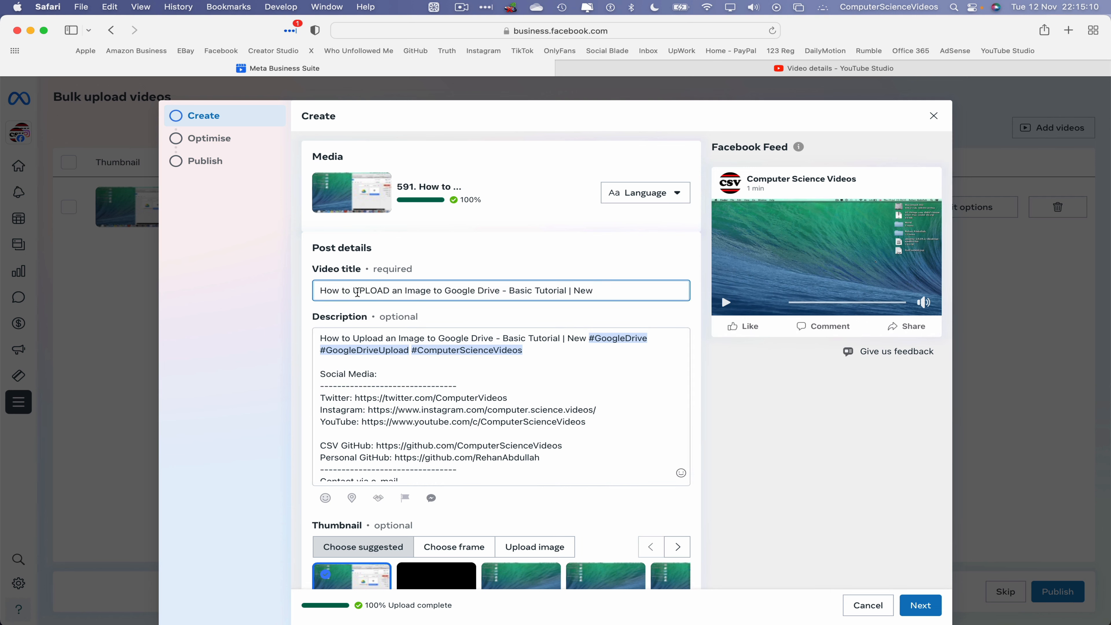
Change 'Image' to 'Files' in the title and use the edited title as the description's first line.
{"action": "double_click", "coordinate": [420, 291]}
{"action": "key", "text": "BackSpace"}
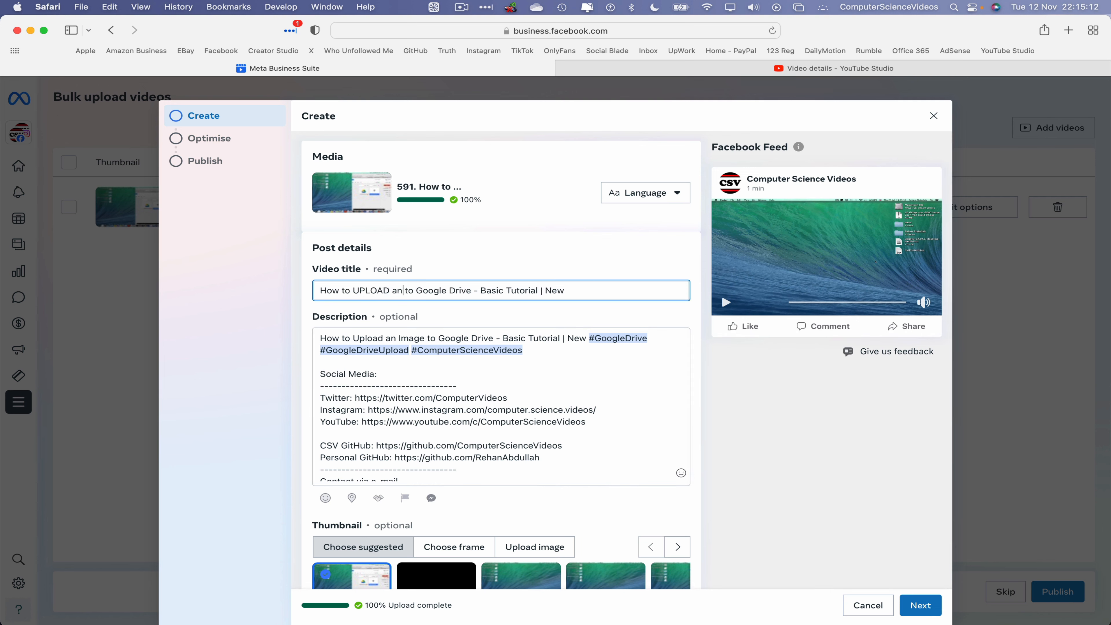
{"action": "key", "text": "BackSpace"}
{"action": "key", "text": "BackSpace"}
{"action": "key", "text": "BackSpace"}
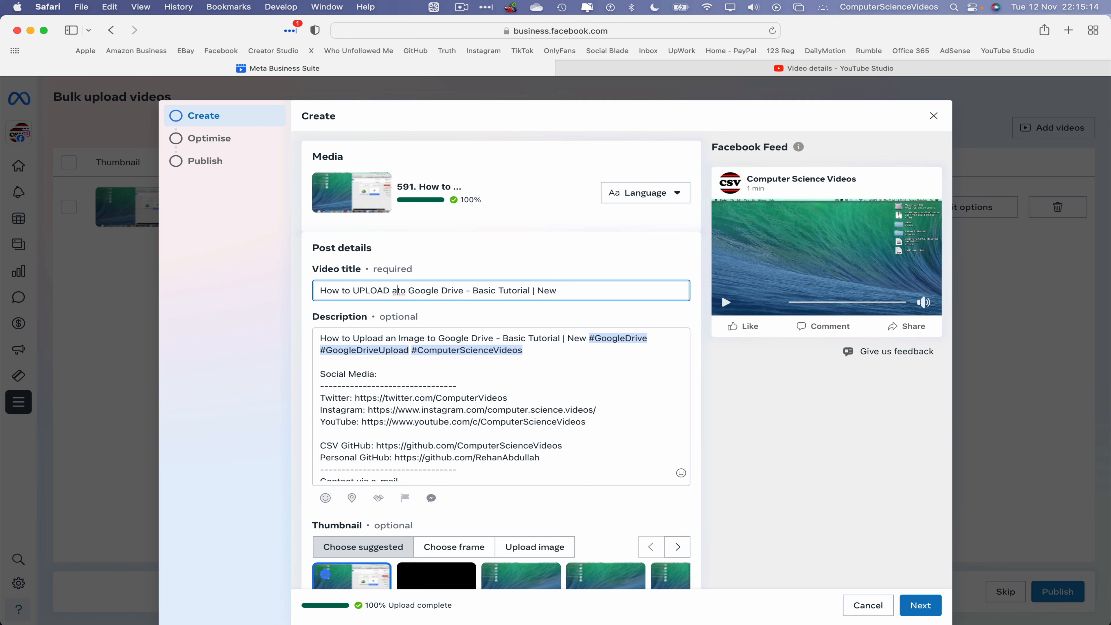
{"action": "type", "text": "Files"}
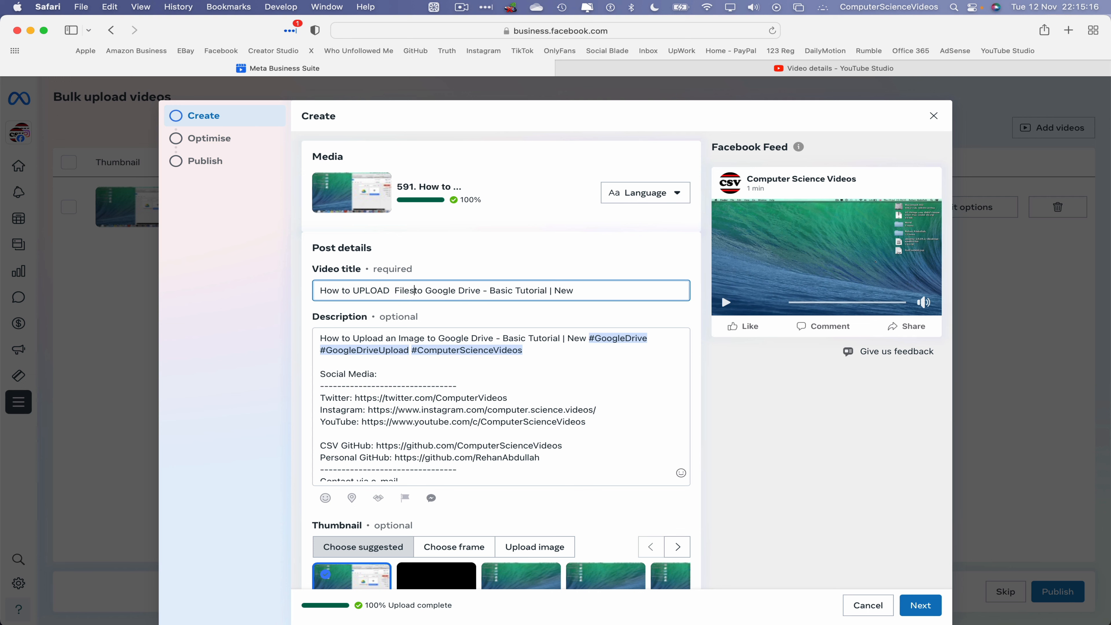
{"action": "triple_click", "coordinate": [576, 290]}
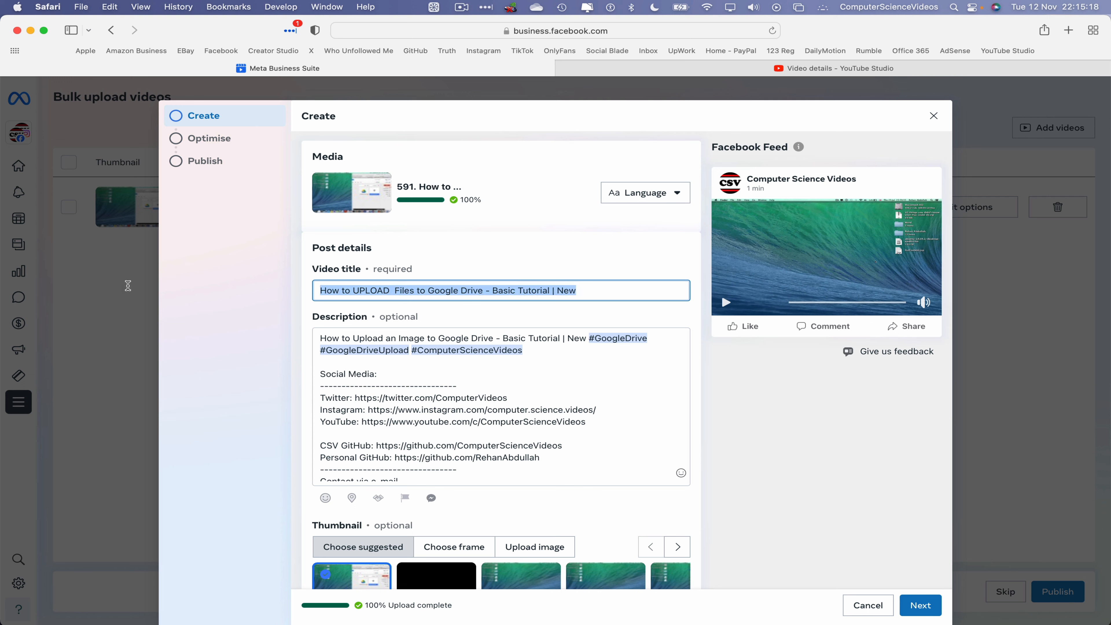
{"action": "key", "text": "cmd+c"}
{"action": "left_click_drag", "start_coordinate": [586, 338], "coordinate": [320, 338]}
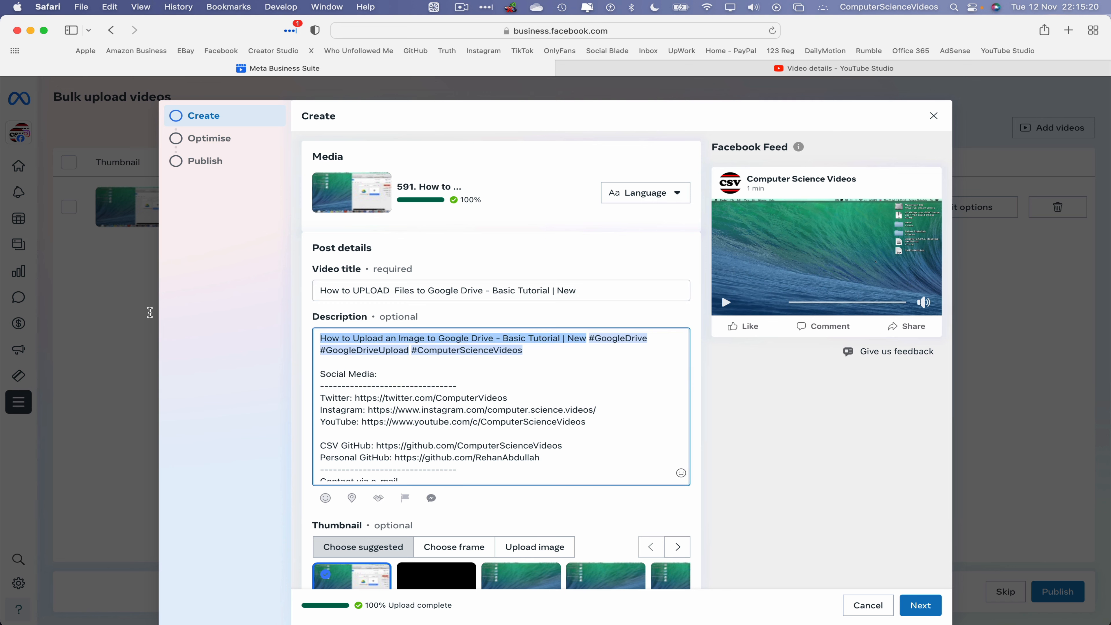
{"action": "key", "text": "super+v"}
Add the tags 'How to Use Google Drive On a Mac' and 'Computer Science Videos'.
{"action": "scroll", "coordinate": [518, 428], "scroll_direction": "down", "scroll_amount": 3}
{"action": "scroll", "coordinate": [518, 429], "scroll_direction": "down", "scroll_amount": 5}
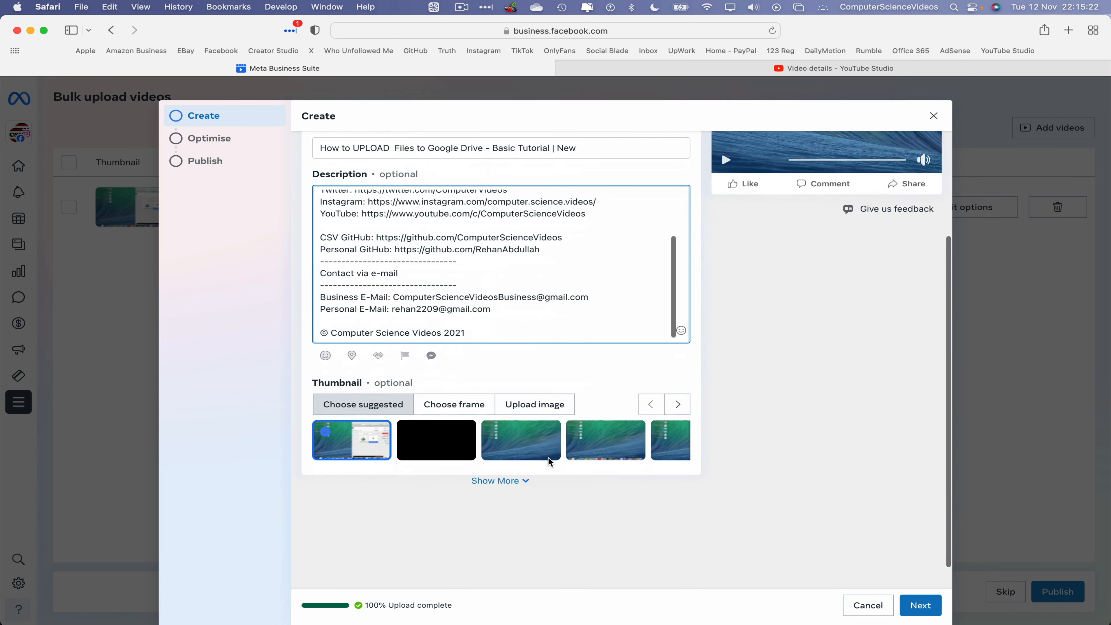
{"action": "left_click", "coordinate": [517, 462]}
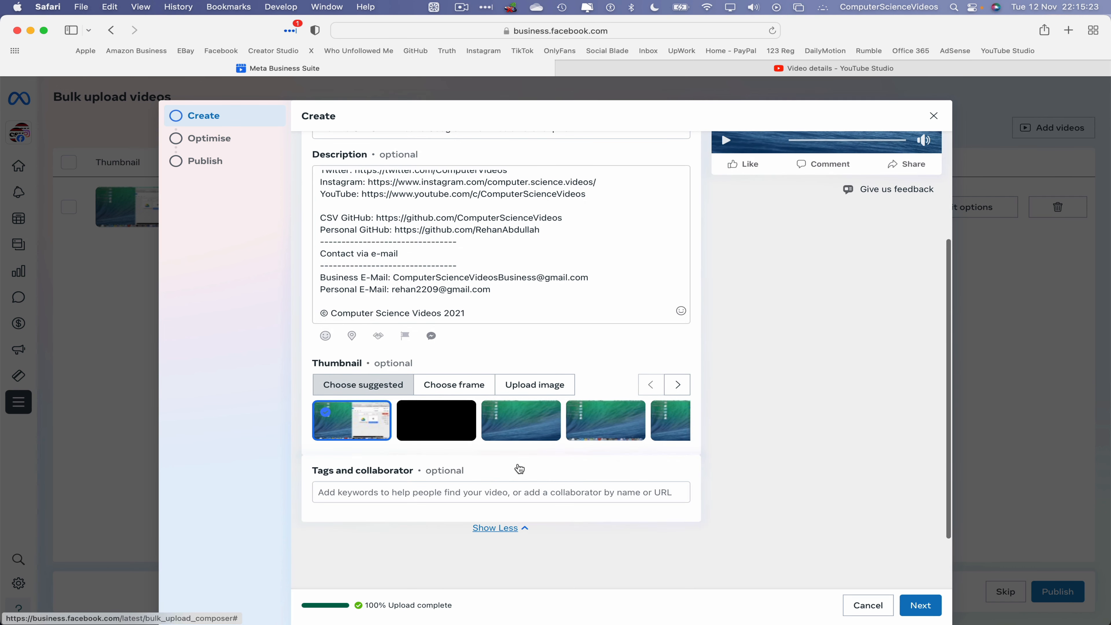
{"action": "left_click", "coordinate": [532, 490]}
{"action": "type", "text": "How"}
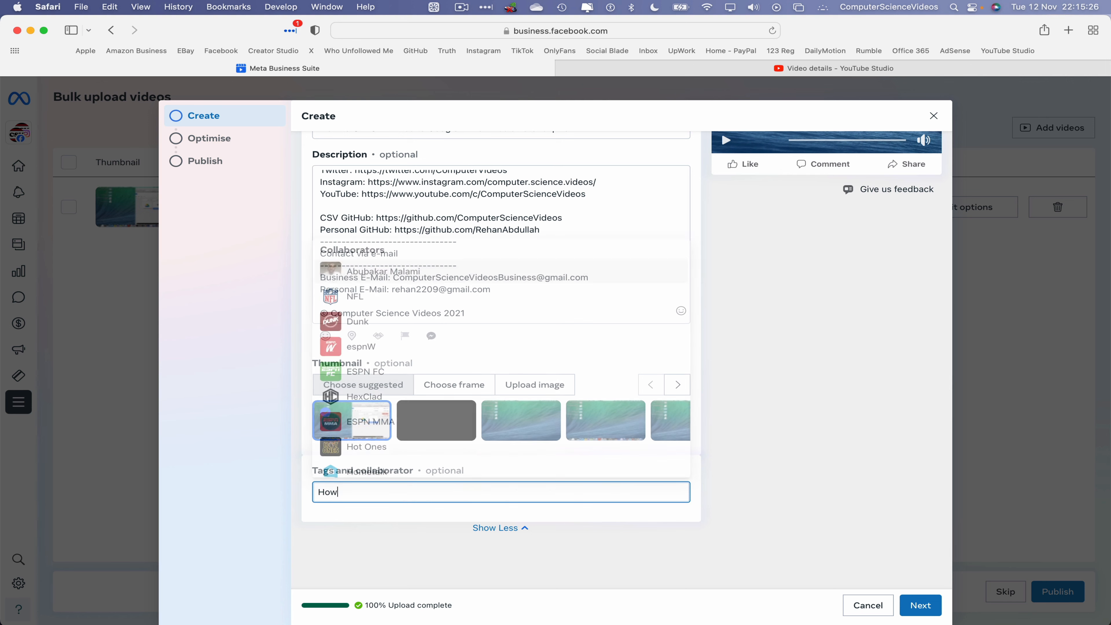
{"action": "type", "text": " to Use Google "}
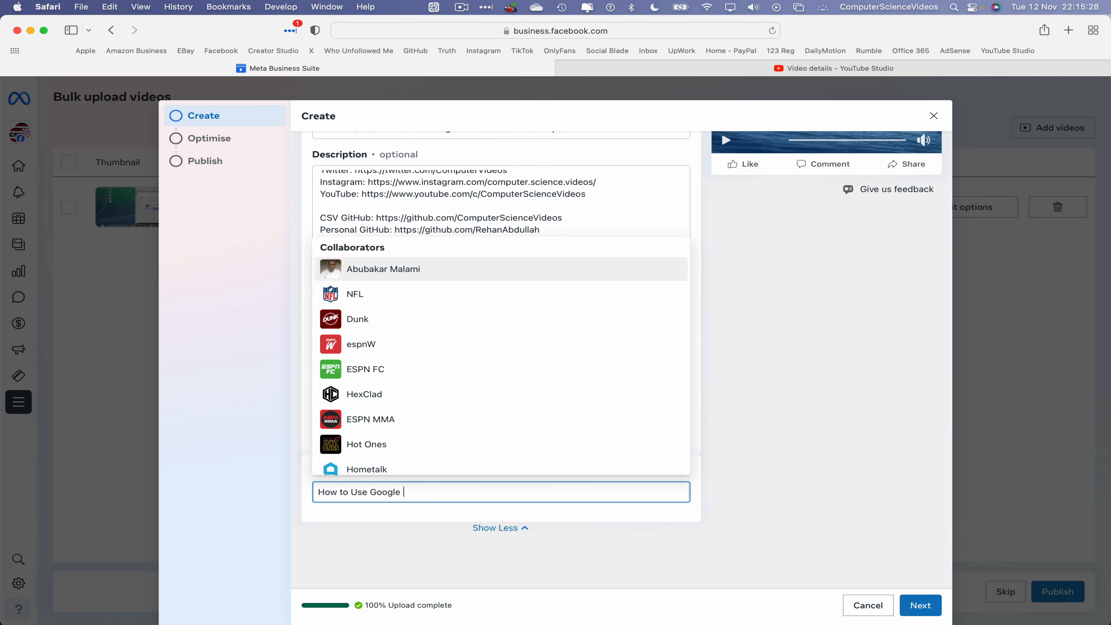
{"action": "type", "text": "Drive On a Mac"}
{"action": "left_click", "coordinate": [500, 470]}
{"action": "type", "text": "C"}
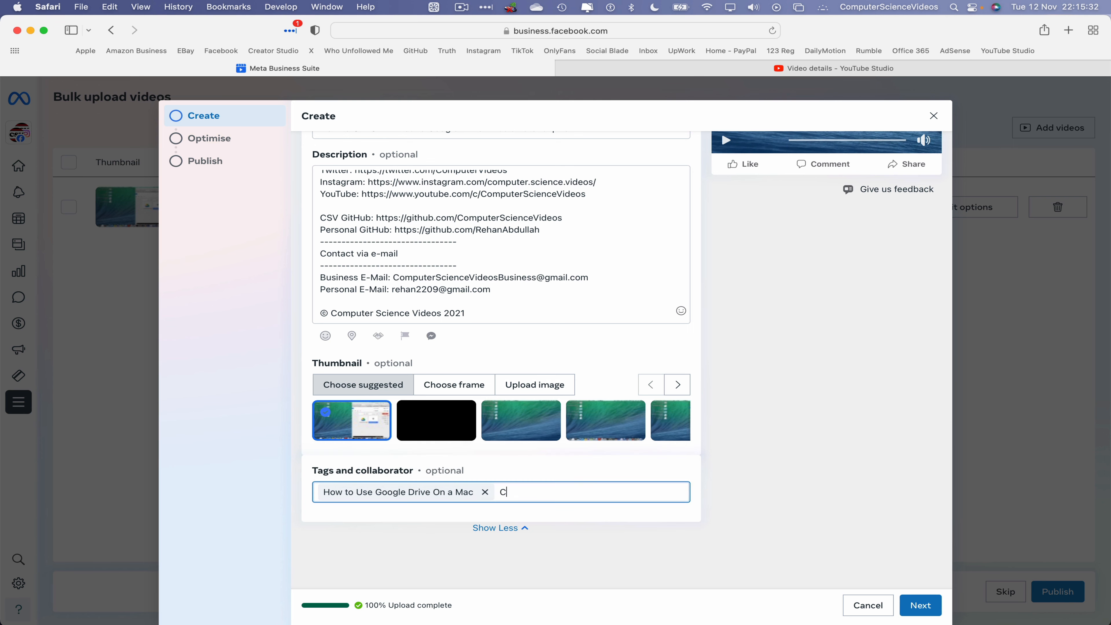
{"action": "type", "text": "omputer Science Videos"}
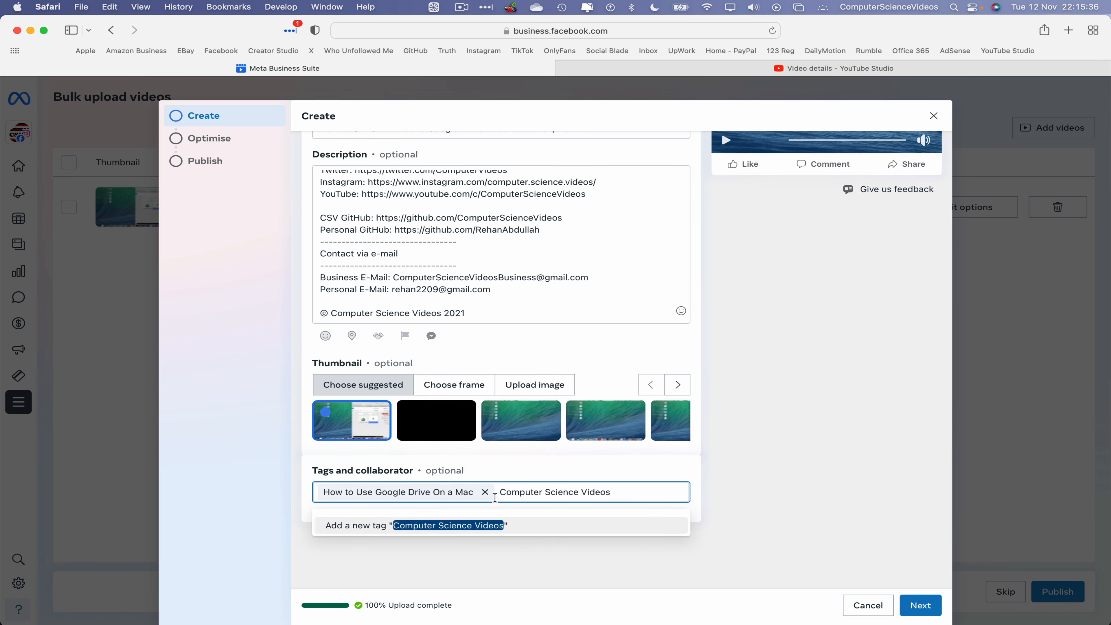
{"action": "left_click", "coordinate": [464, 531]}
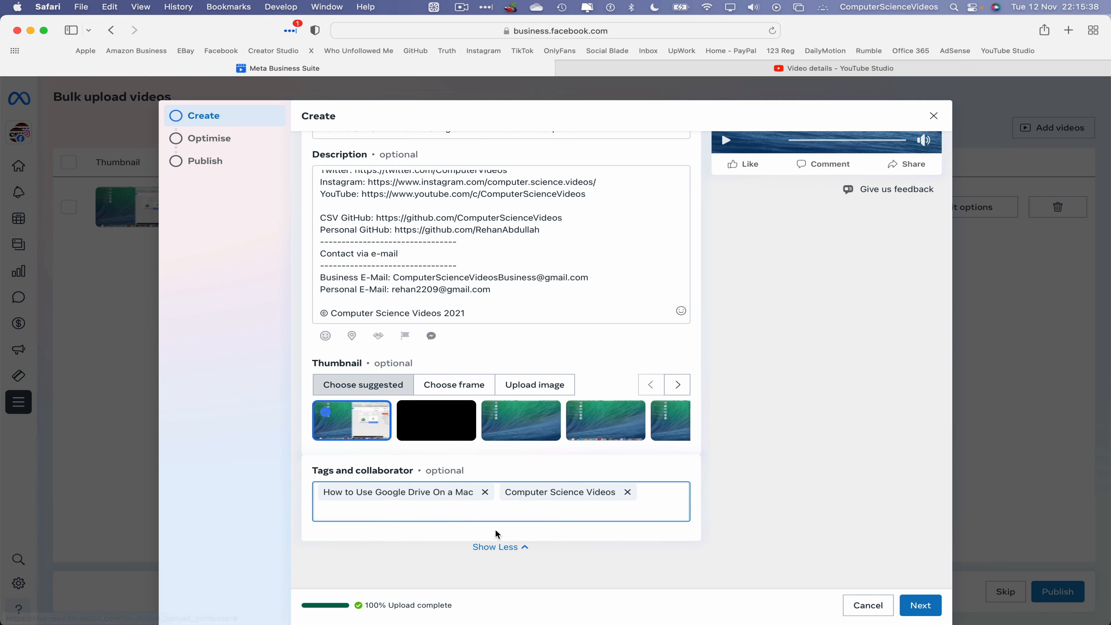
Schedule the video to publish at 23:05 on 12 November 2024.
{"action": "left_click", "coordinate": [926, 606]}
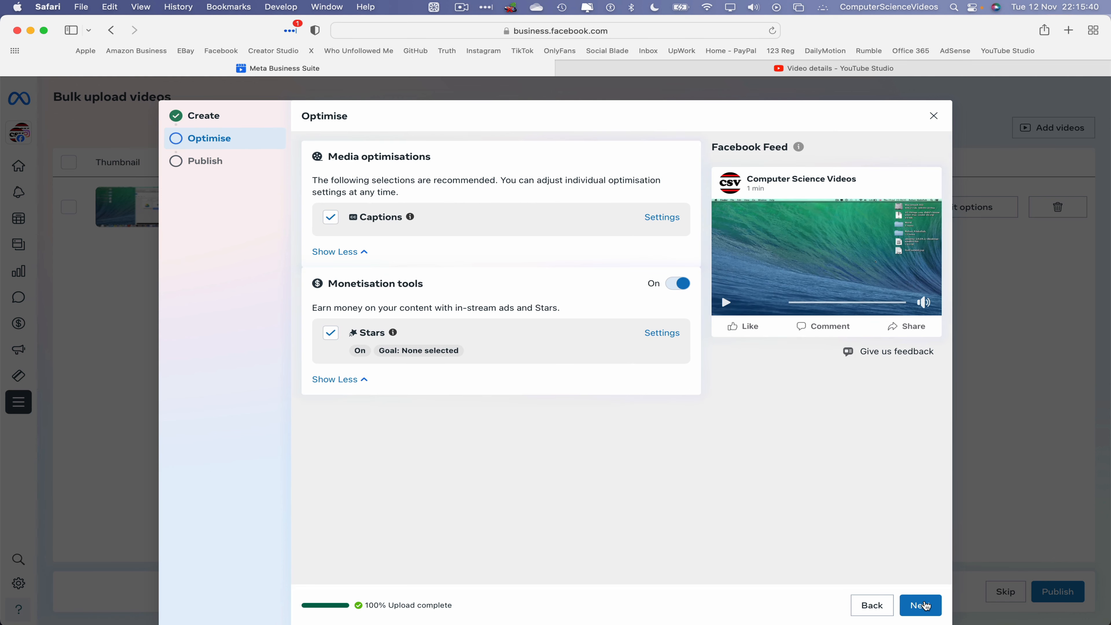
{"action": "left_click", "coordinate": [931, 604]}
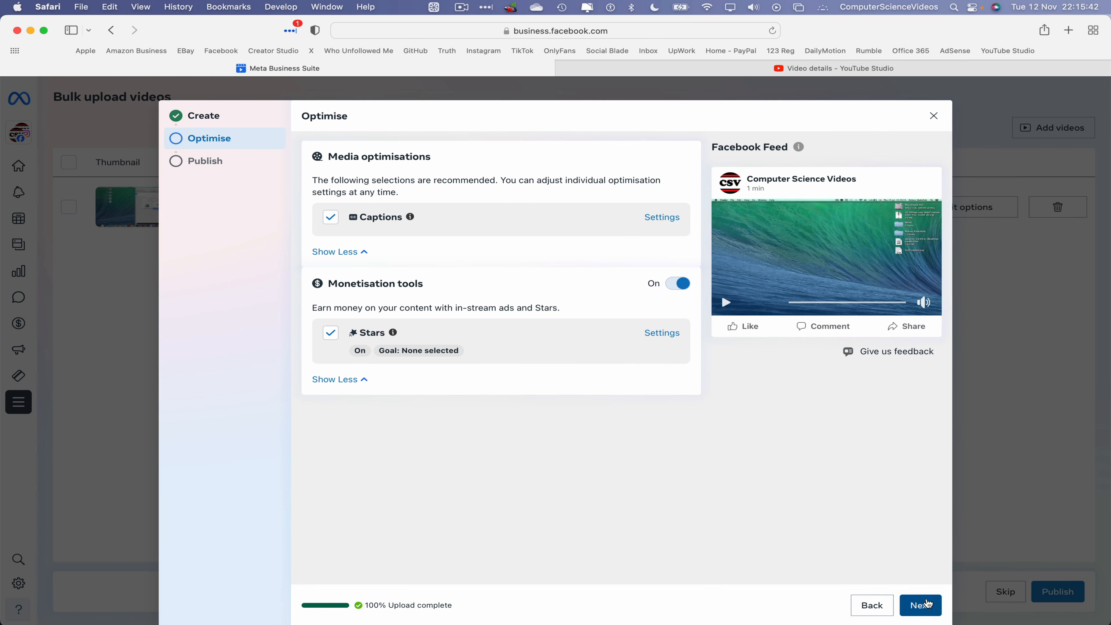
{"action": "left_click", "coordinate": [409, 182]}
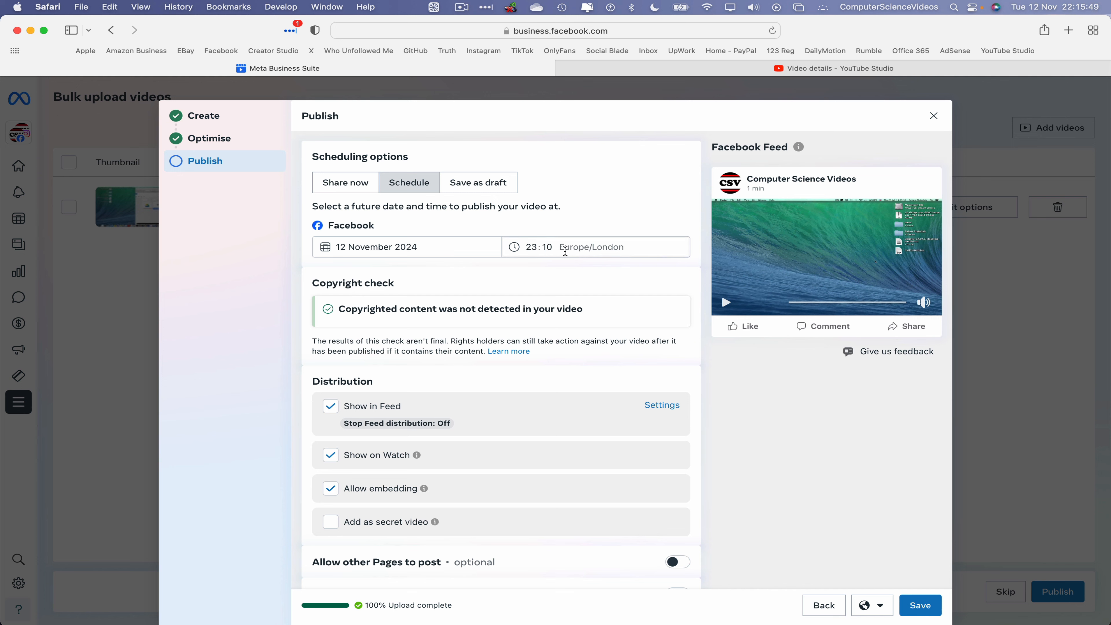
{"action": "left_click", "coordinate": [564, 248]}
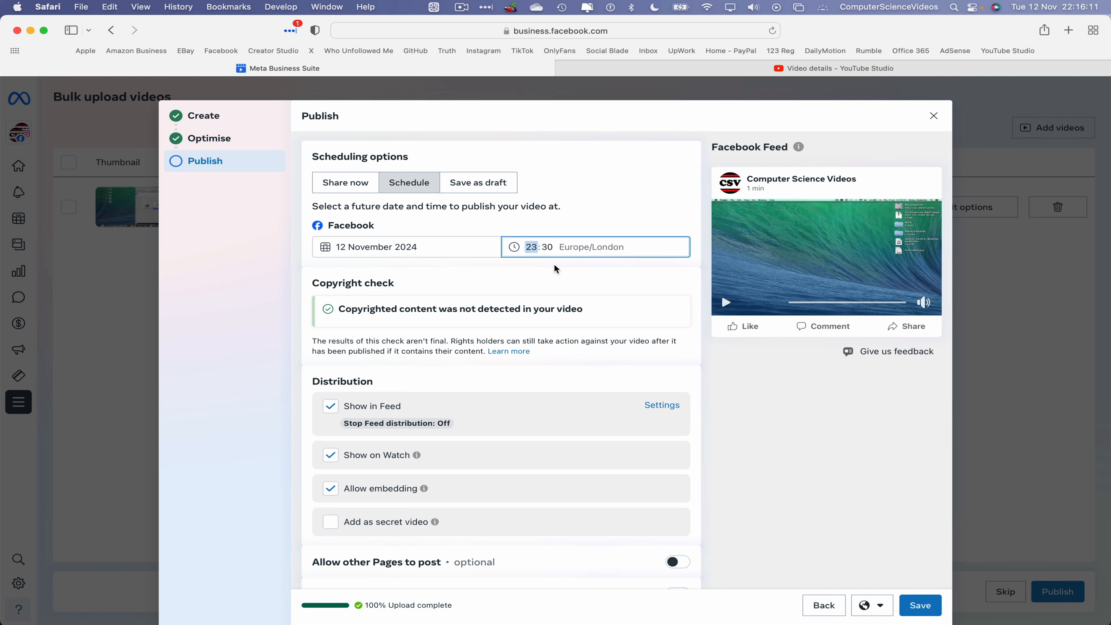
{"action": "left_click", "coordinate": [546, 247]}
{"action": "type", "text": "00"}
{"action": "left_click", "coordinate": [546, 286]}
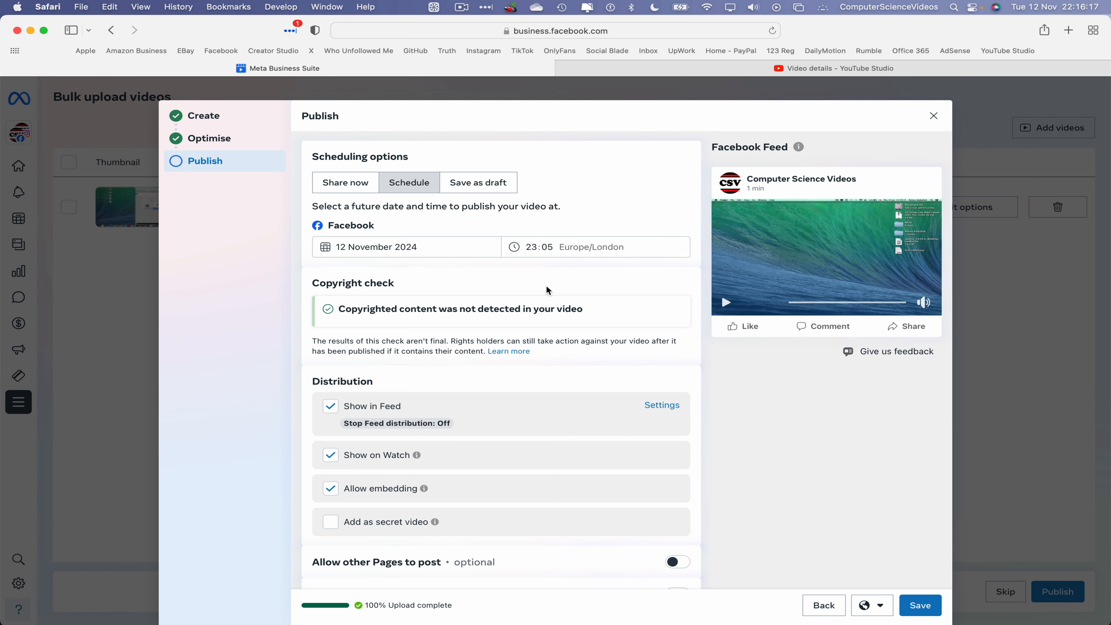
Add the video to the All Videos: ComputerScienceVideos playlist and save the settings.
{"action": "scroll", "coordinate": [420, 247], "scroll_direction": "down", "scroll_amount": 3}
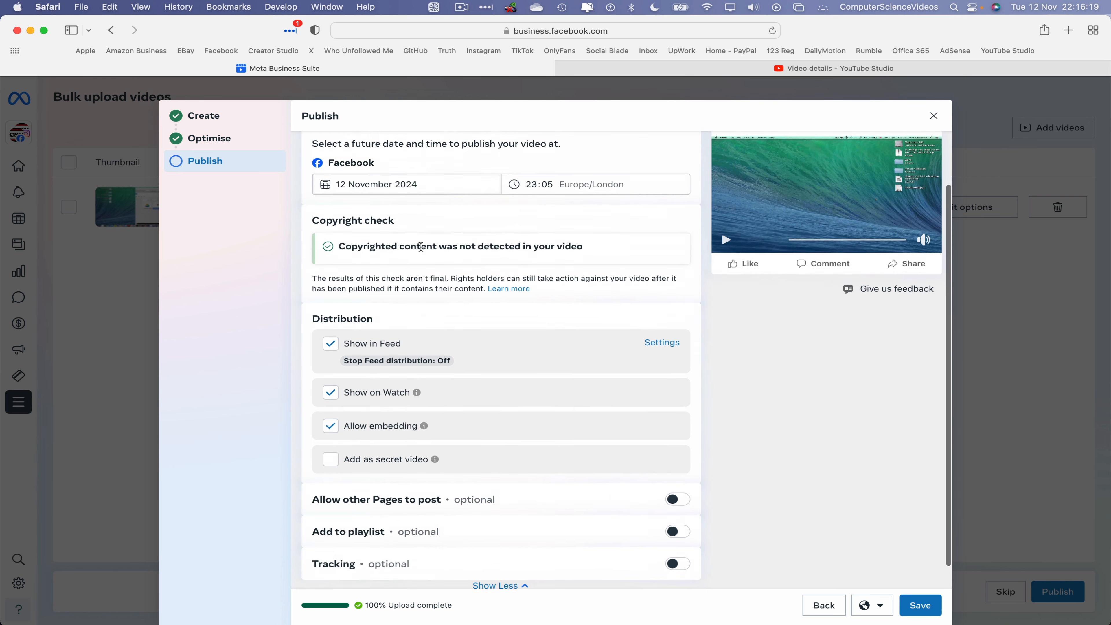
{"action": "scroll", "coordinate": [512, 480], "scroll_direction": "down", "scroll_amount": 1}
{"action": "left_click", "coordinate": [677, 505]}
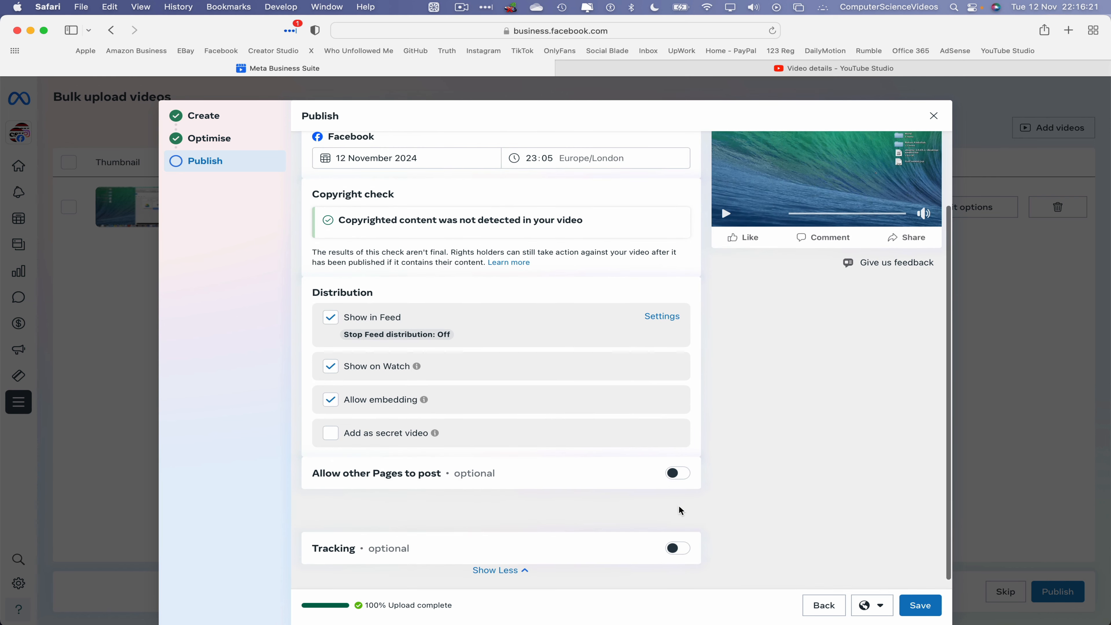
{"action": "left_click", "coordinate": [485, 500]}
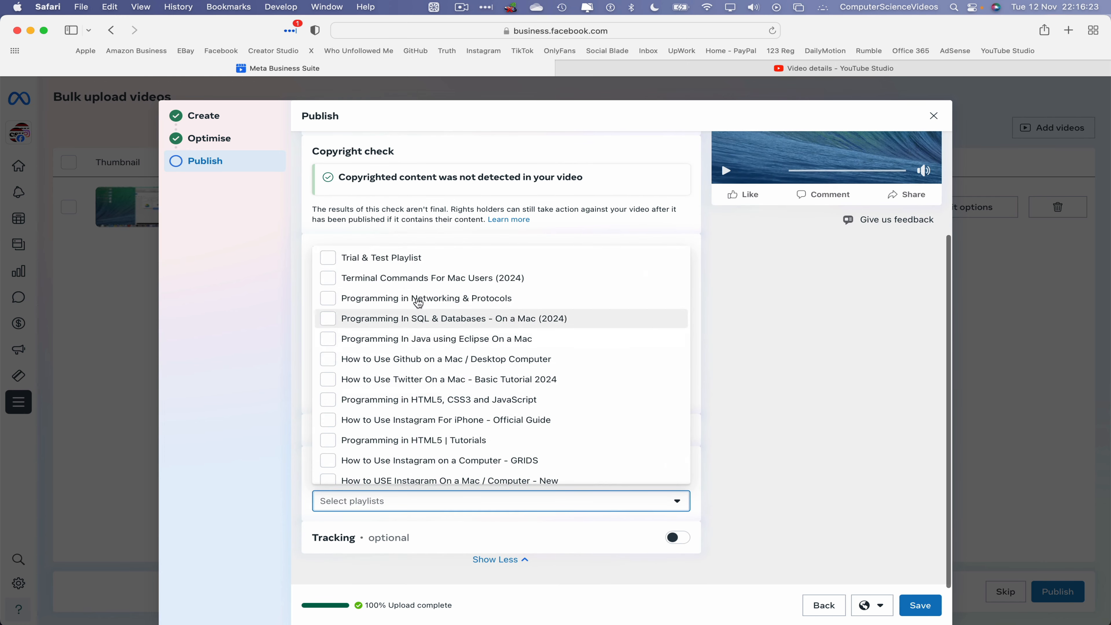
{"action": "scroll", "coordinate": [406, 474], "scroll_direction": "down", "scroll_amount": 5}
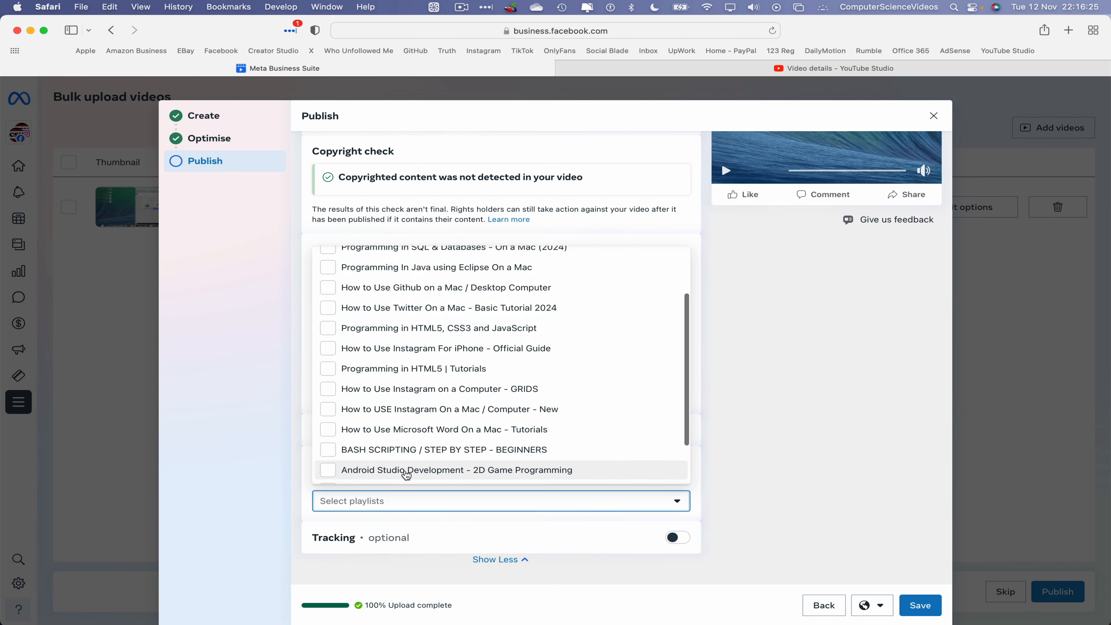
{"action": "left_click", "coordinate": [409, 454]}
{"action": "left_click", "coordinate": [859, 431]}
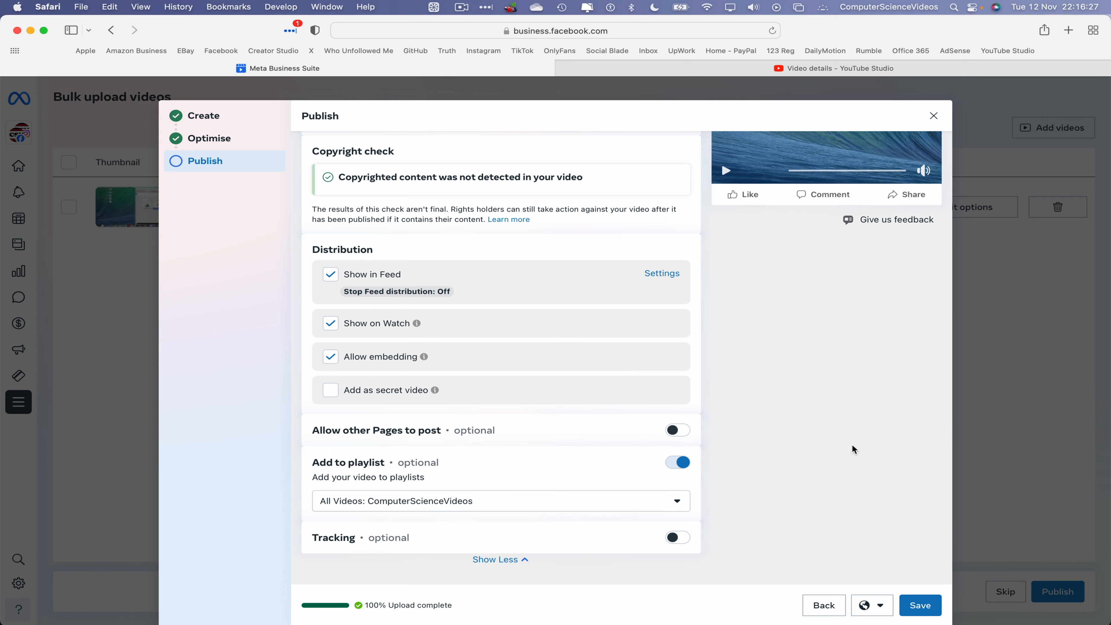
{"action": "left_click", "coordinate": [924, 607]}
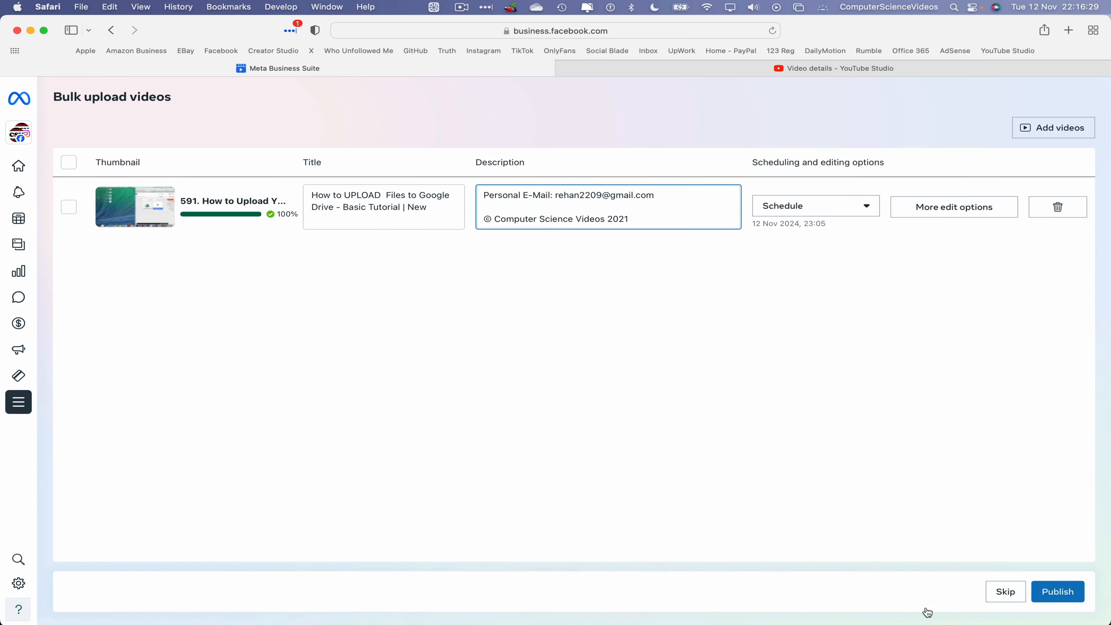
Publish the bulk upload and close the processing confirmation with Done.
{"action": "left_click", "coordinate": [1059, 593]}
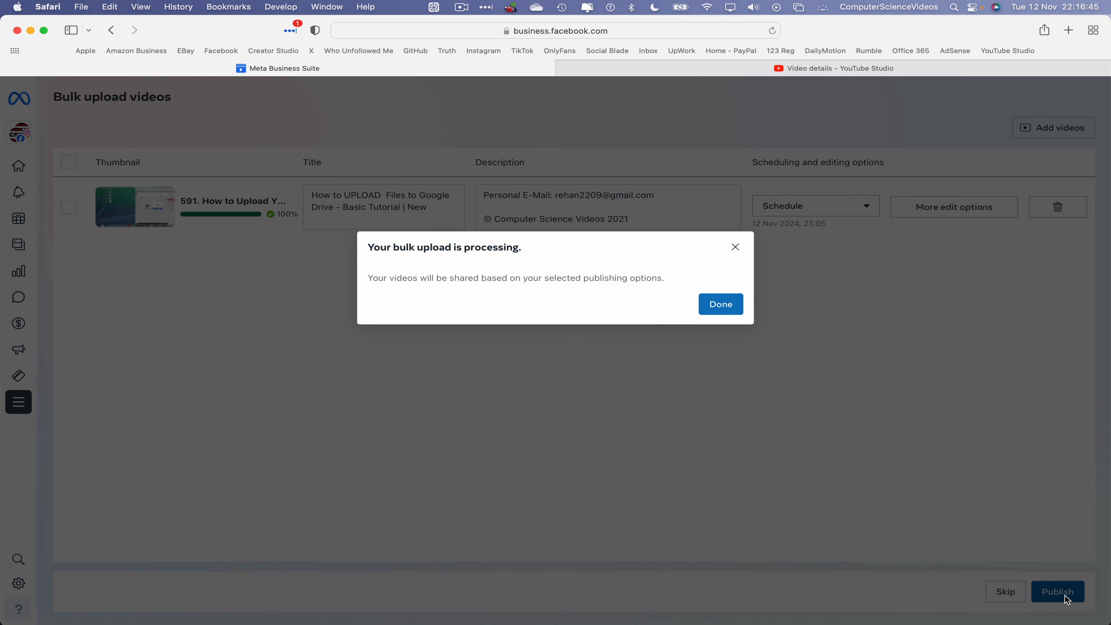
{"action": "left_click", "coordinate": [715, 308]}
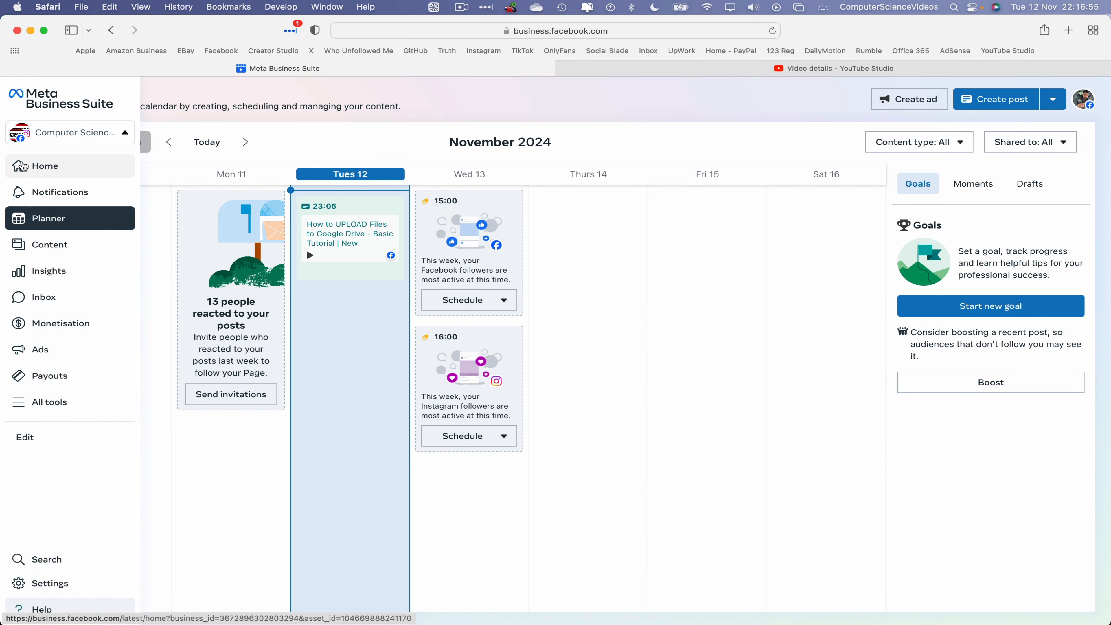
Check the Scheduled posts list for the Google Drive video at 12 November 23:05.
{"action": "left_click", "coordinate": [22, 165]}
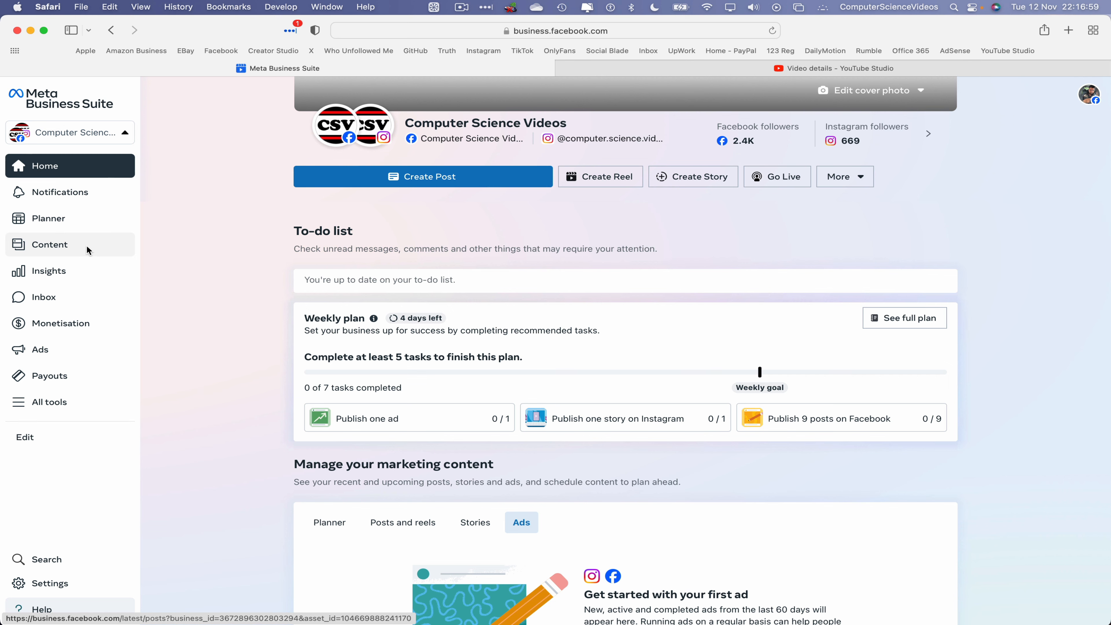
{"action": "left_click", "coordinate": [87, 247]}
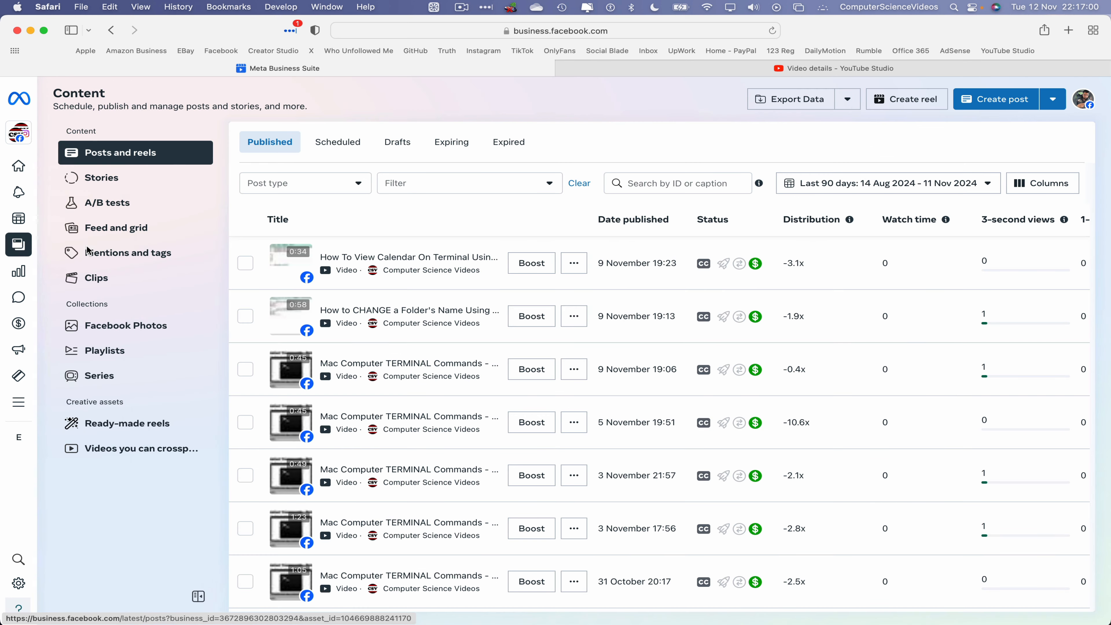
{"action": "left_click", "coordinate": [338, 143]}
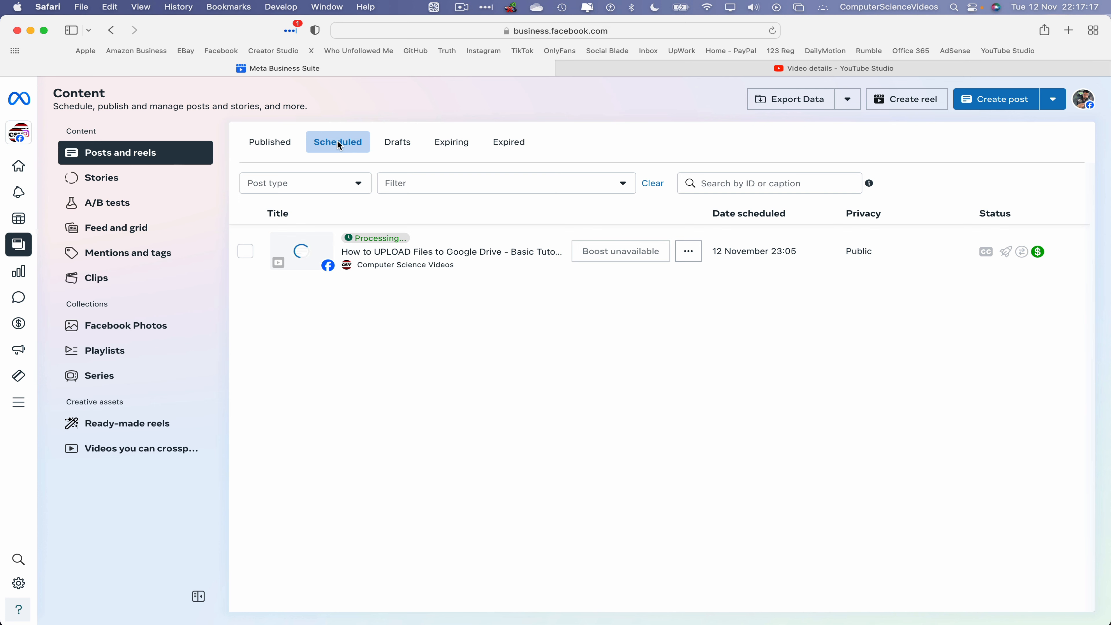
Hide Safari to reveal the Finder desktop.
{"action": "left_click", "coordinate": [48, 4]}
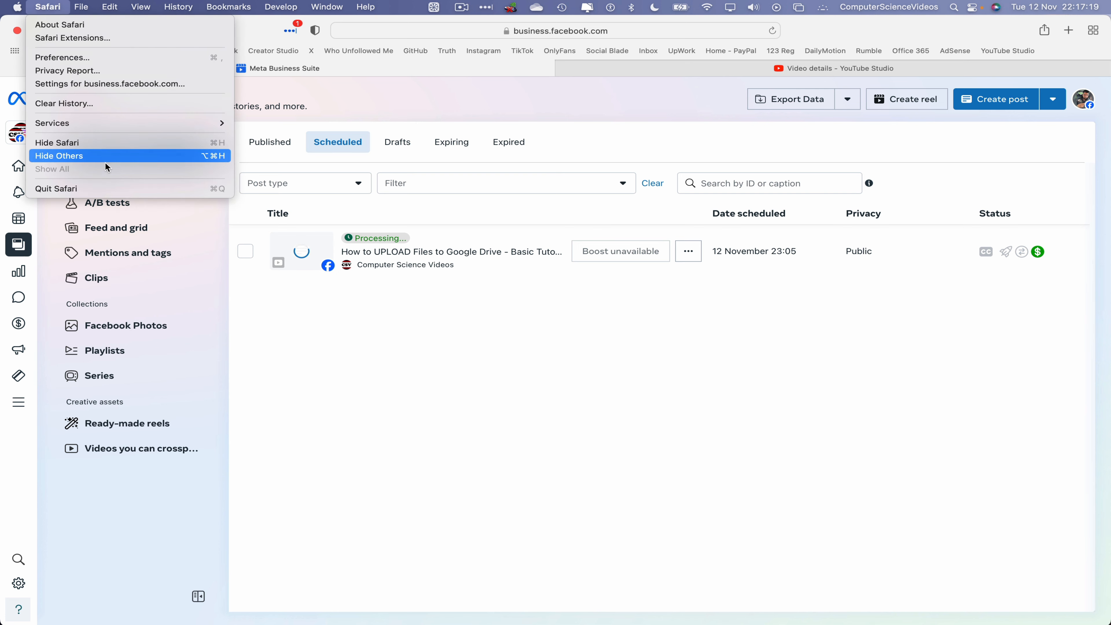
{"action": "left_click", "coordinate": [712, 249]}
{"action": "key", "text": "super+q"}
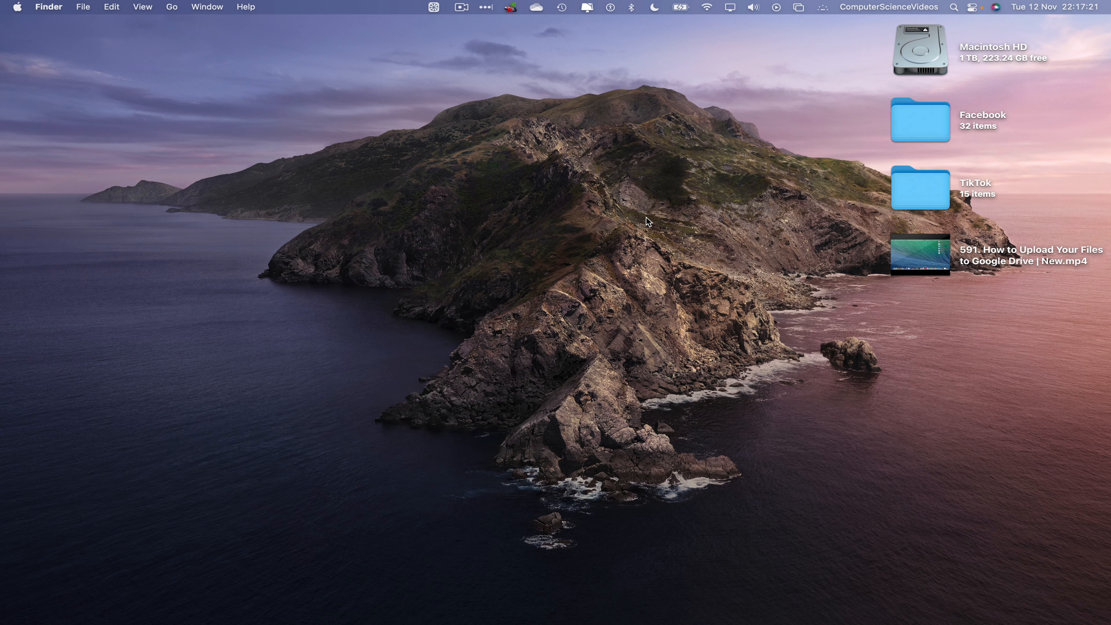